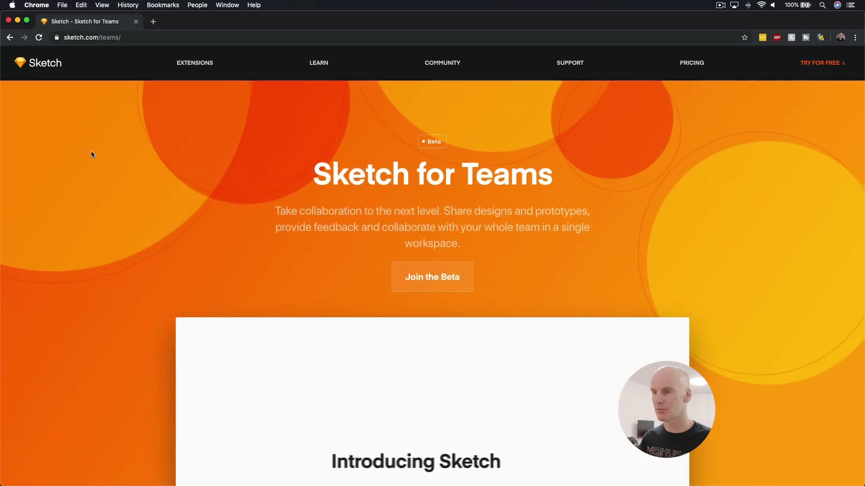
Step: Read the Teams page's features, Coming Soon list and pricing: $8.25/mo yearly or $9/mo monthly
{"action": "scroll", "coordinate": [92, 154], "scroll_direction": "down", "scroll_amount": 10}
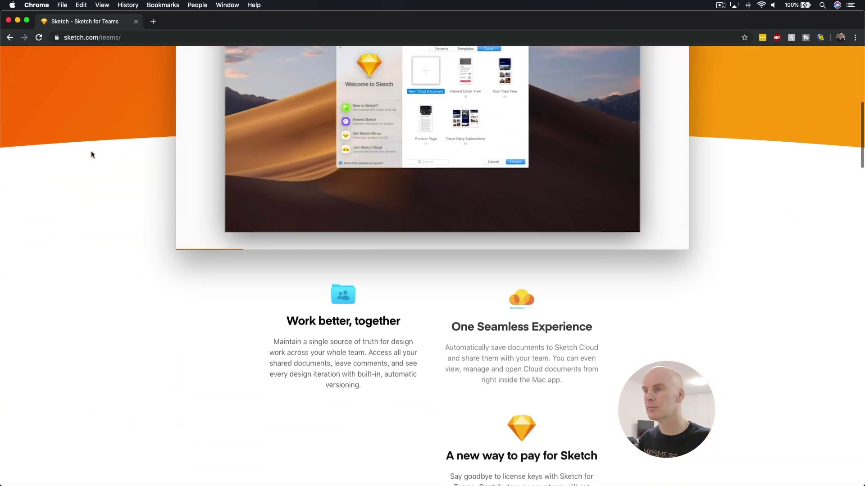
{"action": "scroll", "coordinate": [91, 154], "scroll_direction": "down", "scroll_amount": 5}
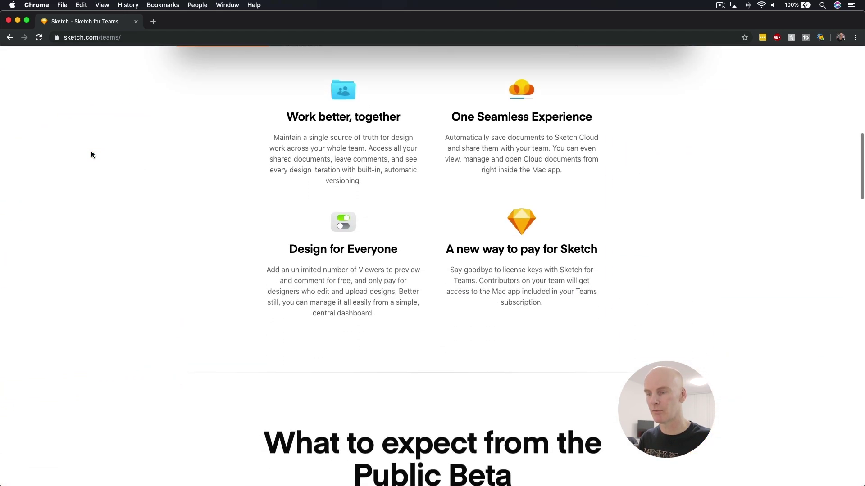
{"action": "scroll", "coordinate": [91, 155], "scroll_direction": "down", "scroll_amount": 7}
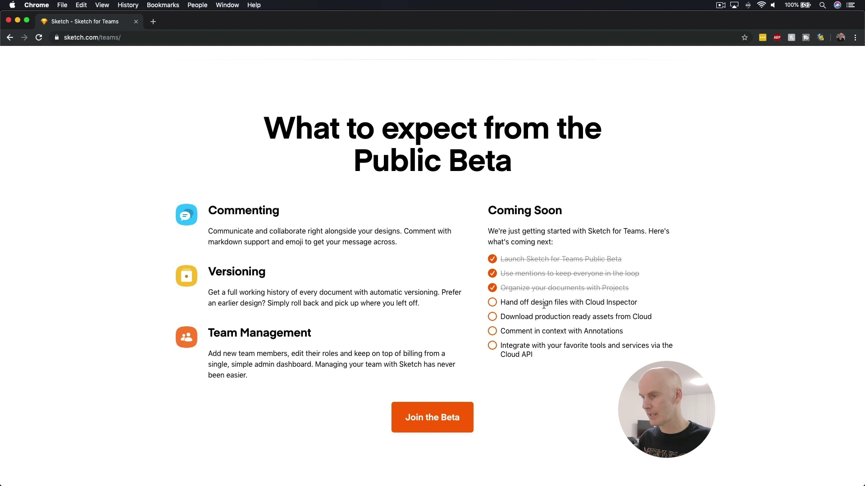
{"action": "left_click_drag", "start_coordinate": [499, 301], "coordinate": [667, 356]}
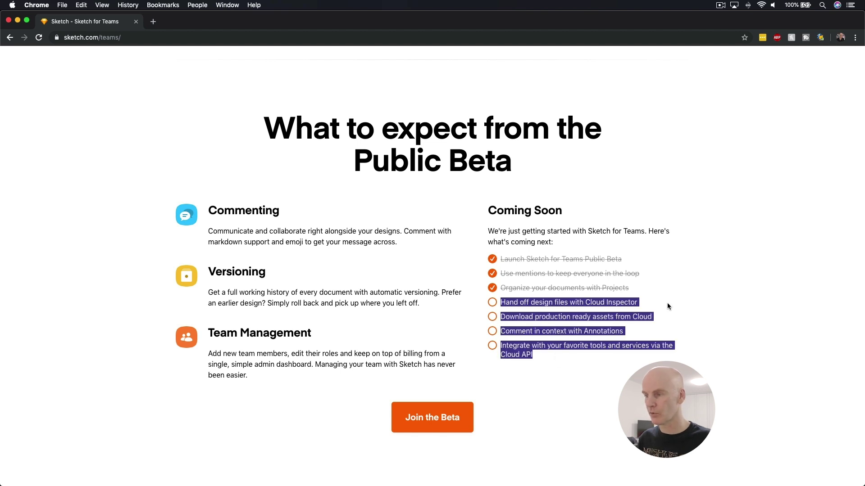
{"action": "left_click", "coordinate": [671, 295]}
{"action": "scroll", "coordinate": [560, 279], "scroll_direction": "down", "scroll_amount": 10}
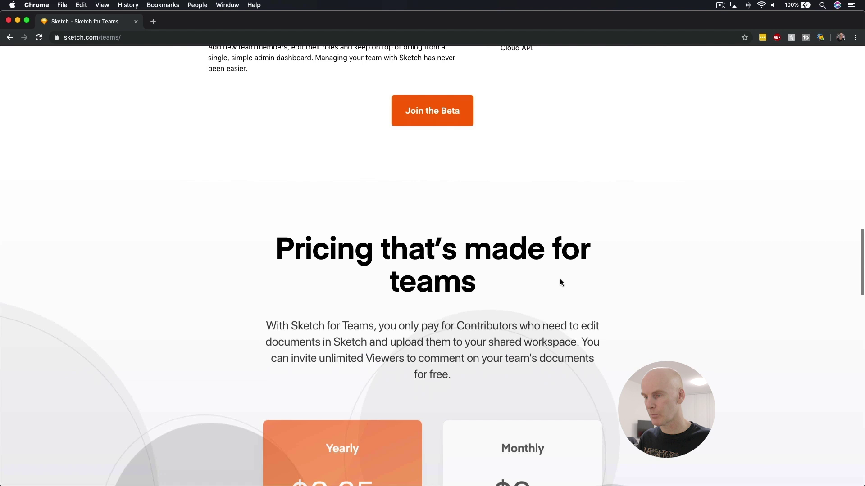
{"action": "scroll", "coordinate": [158, 243], "scroll_direction": "down", "scroll_amount": 3}
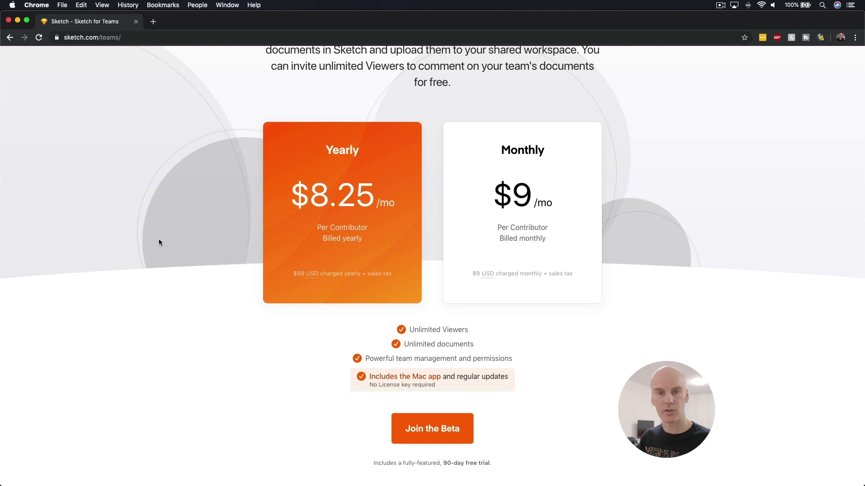
{"action": "scroll", "coordinate": [158, 242], "scroll_direction": "down", "scroll_amount": 3}
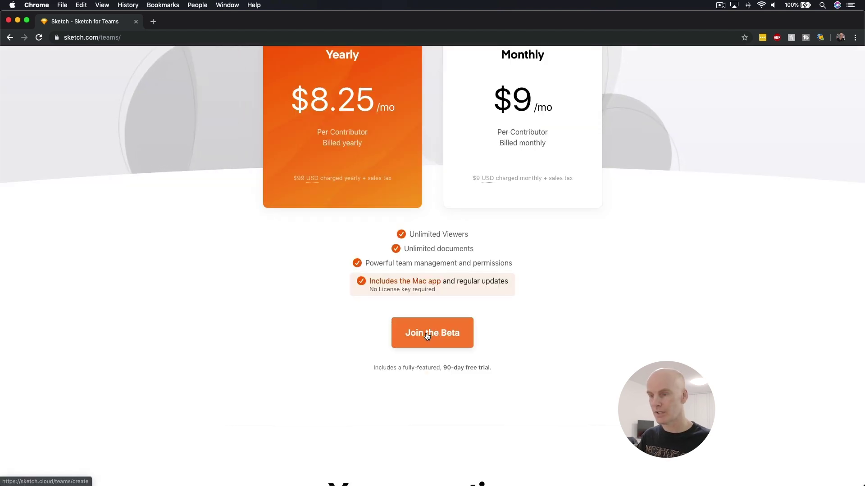
Step: Create a team named 'Dezin' on the Yearly $8.25-per-contributor plan and proceed to payment details
{"action": "left_click", "coordinate": [427, 335]}
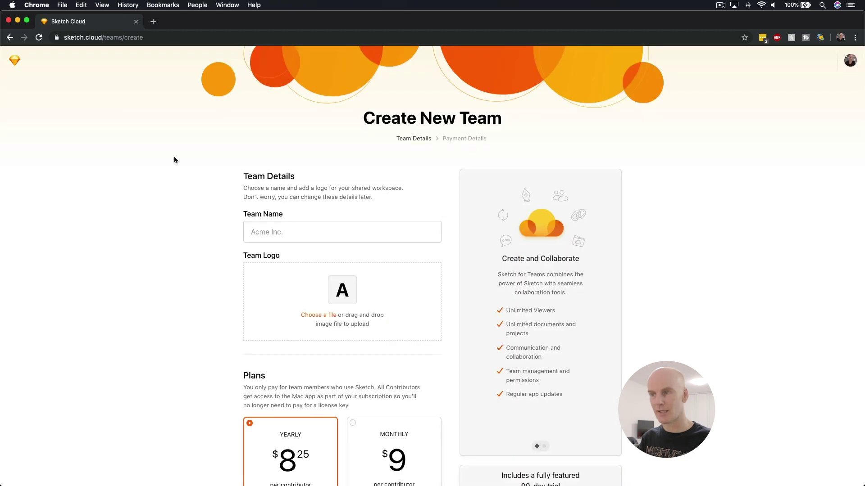
{"action": "left_click", "coordinate": [273, 233]}
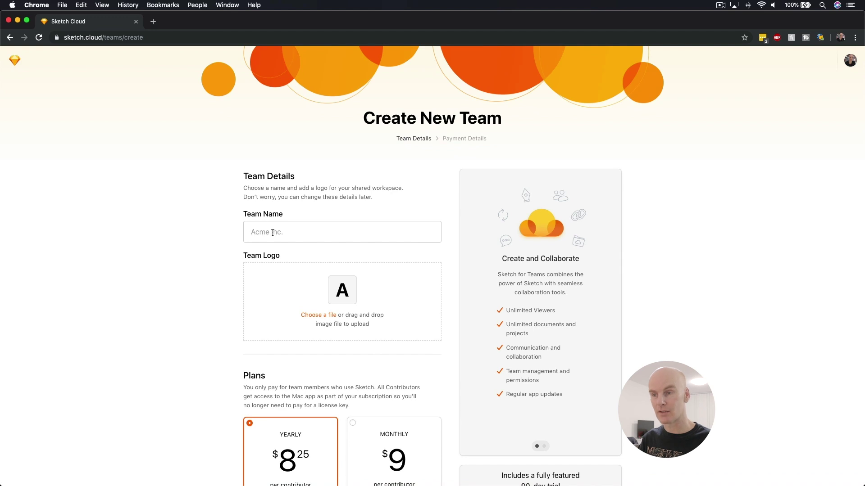
{"action": "type", "text": "Dezin"}
{"action": "scroll", "coordinate": [139, 204], "scroll_direction": "down", "scroll_amount": 5}
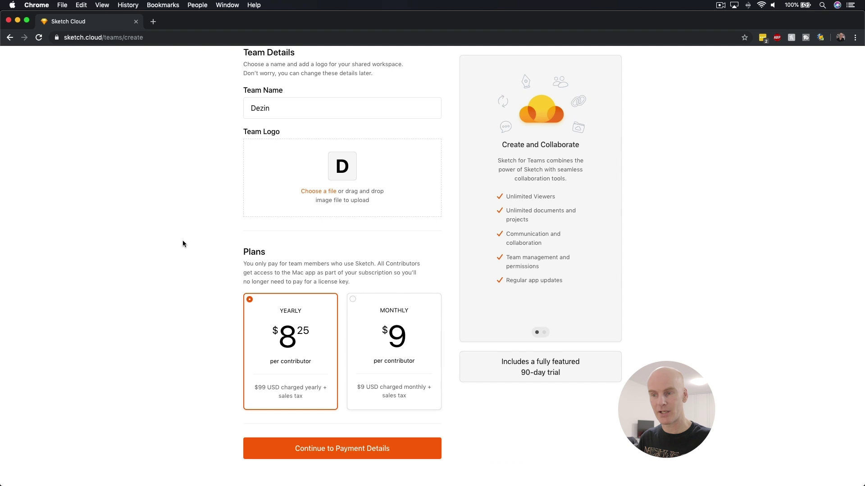
{"action": "left_click", "coordinate": [379, 321]}
{"action": "left_click", "coordinate": [274, 315]}
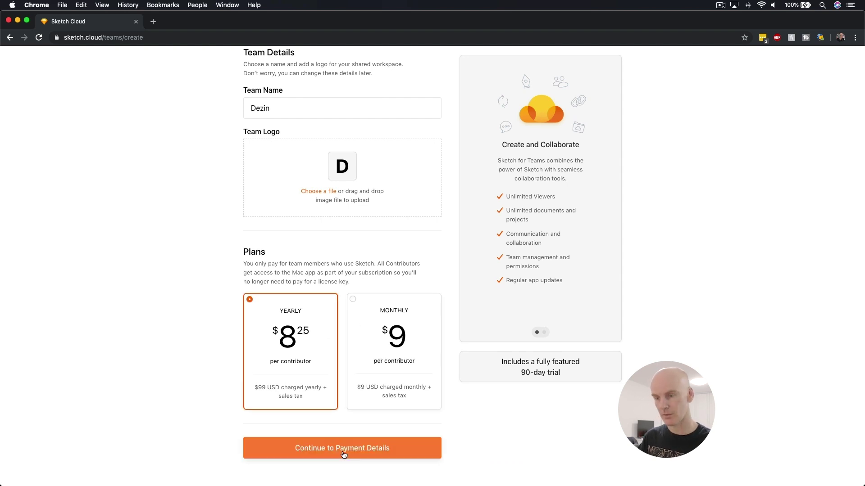
{"action": "left_click", "coordinate": [421, 450]}
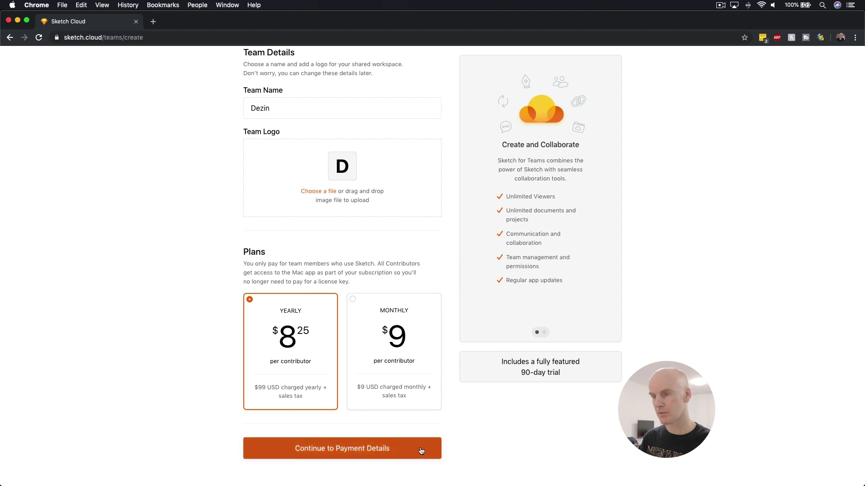
Step: Start the Dezin team's free trial from the payment details form
{"action": "scroll", "coordinate": [166, 153], "scroll_direction": "down", "scroll_amount": 5}
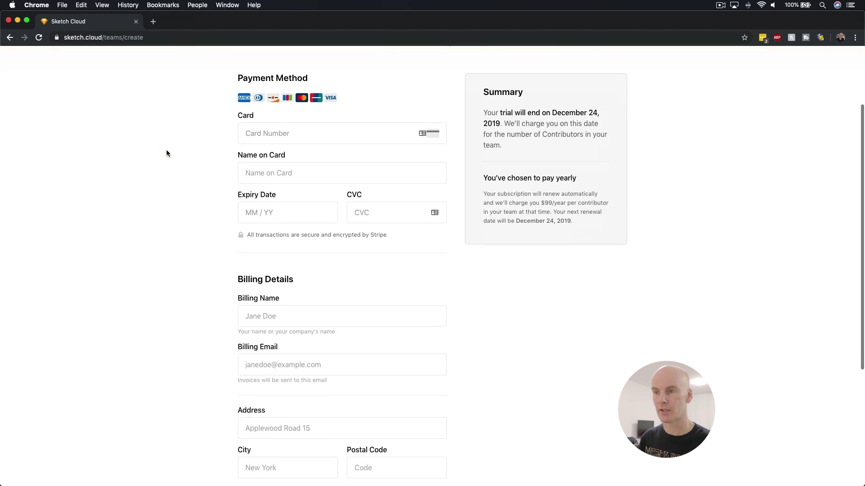
{"action": "scroll", "coordinate": [166, 153], "scroll_direction": "down", "scroll_amount": 2}
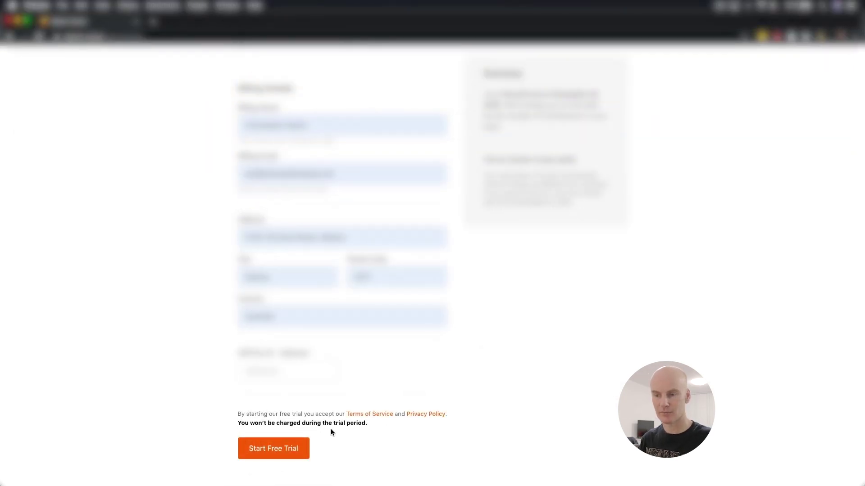
{"action": "left_click", "coordinate": [272, 454]}
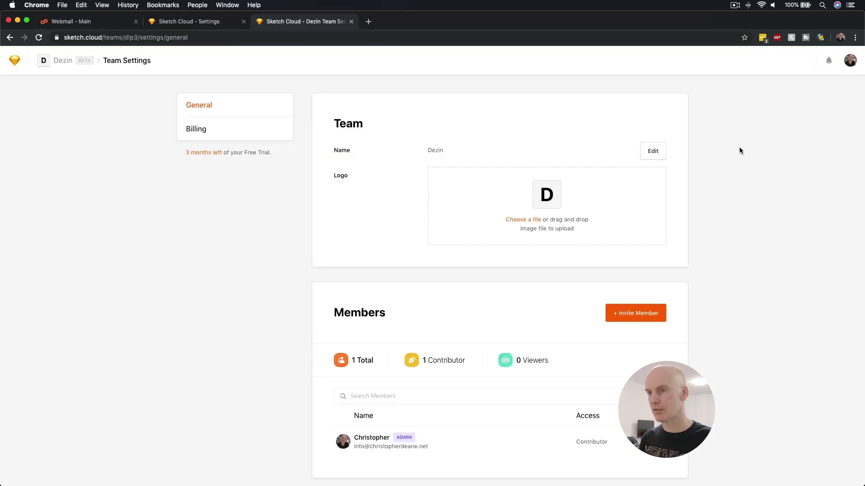
{"action": "scroll", "coordinate": [740, 150], "scroll_direction": "down", "scroll_amount": 3}
{"action": "scroll", "coordinate": [739, 150], "scroll_direction": "down", "scroll_amount": 2}
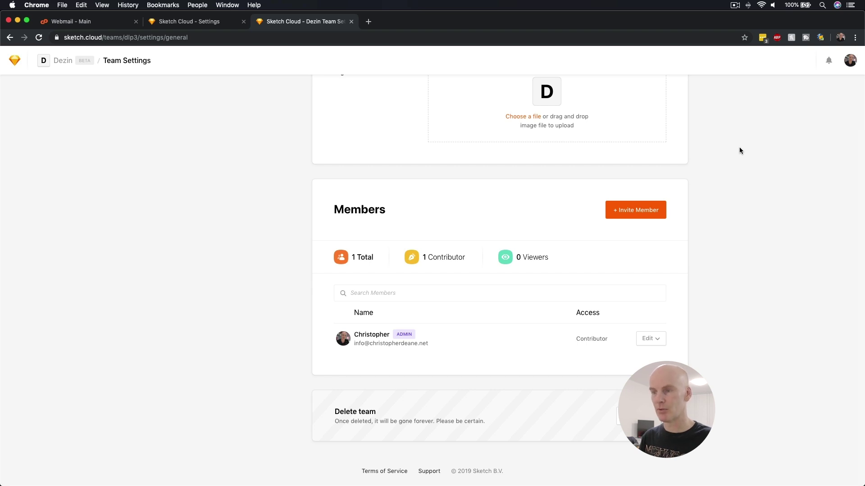
{"action": "left_click", "coordinate": [653, 339]}
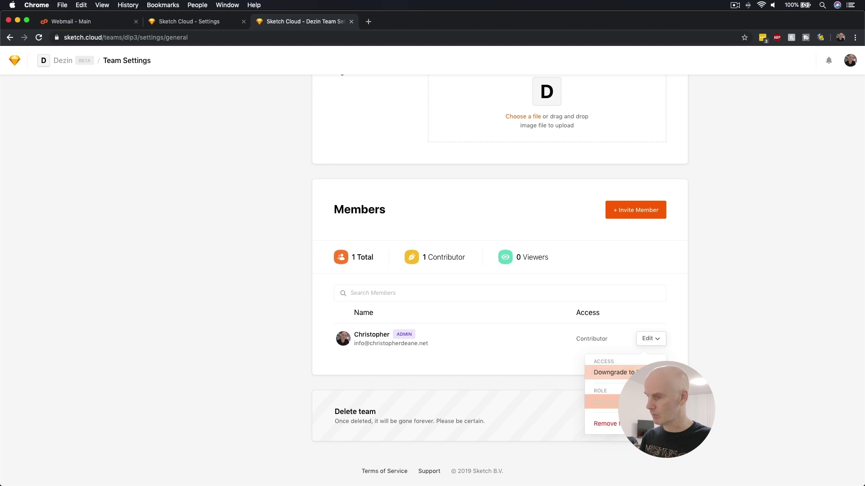
{"action": "left_click", "coordinate": [711, 368]}
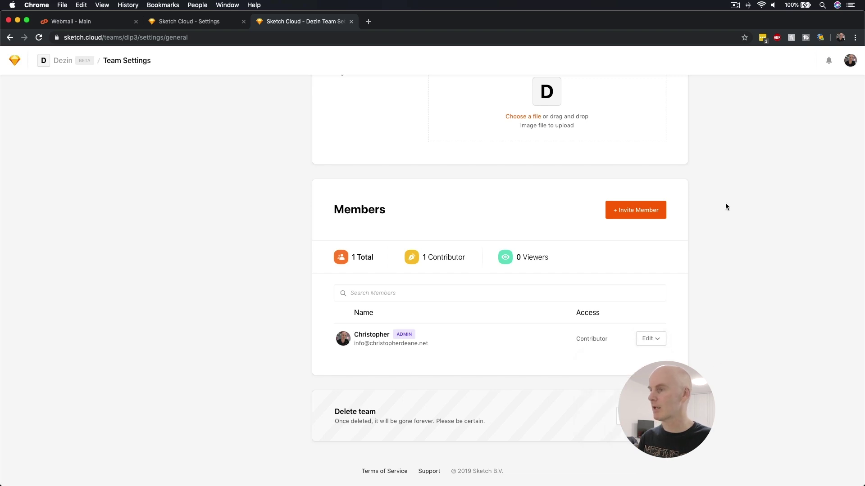
{"action": "left_click", "coordinate": [631, 212]}
Step: Invite the new member's e-mail address to Dezin as a contributor
{"action": "key", "text": "super+v"}
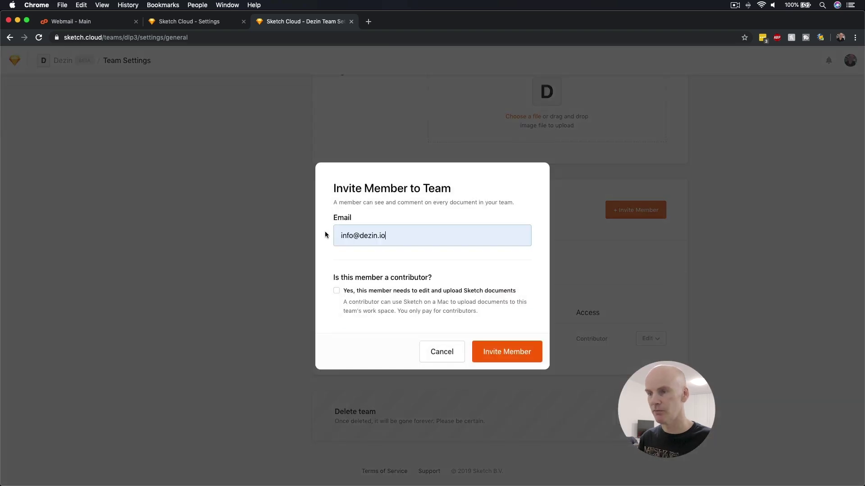
{"action": "left_click", "coordinate": [335, 292]}
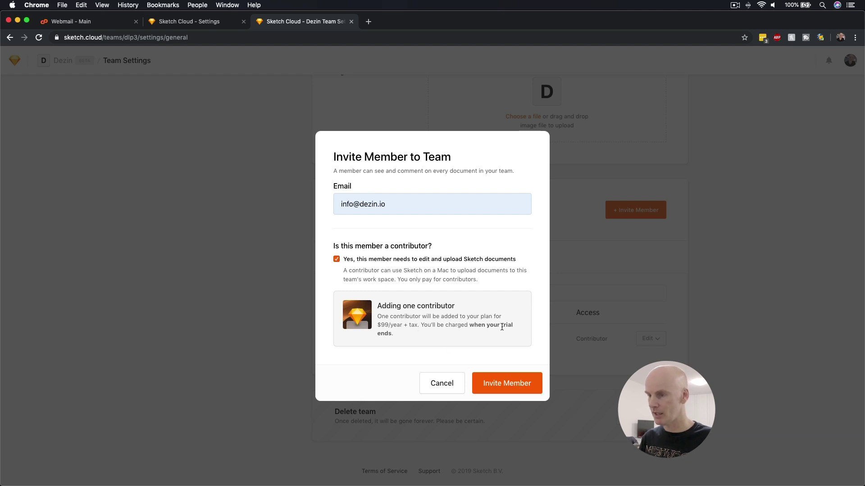
{"action": "left_click", "coordinate": [517, 382]}
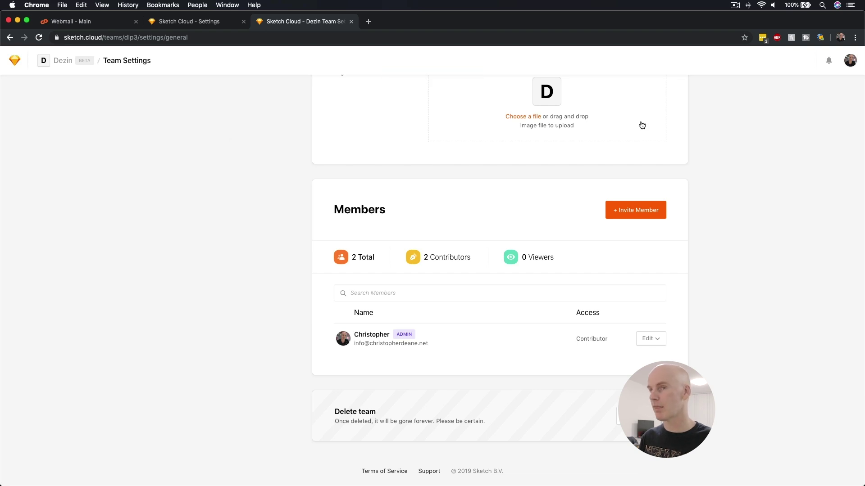
Step: Sign out of the Sketch Cloud account
{"action": "left_click", "coordinate": [850, 61]}
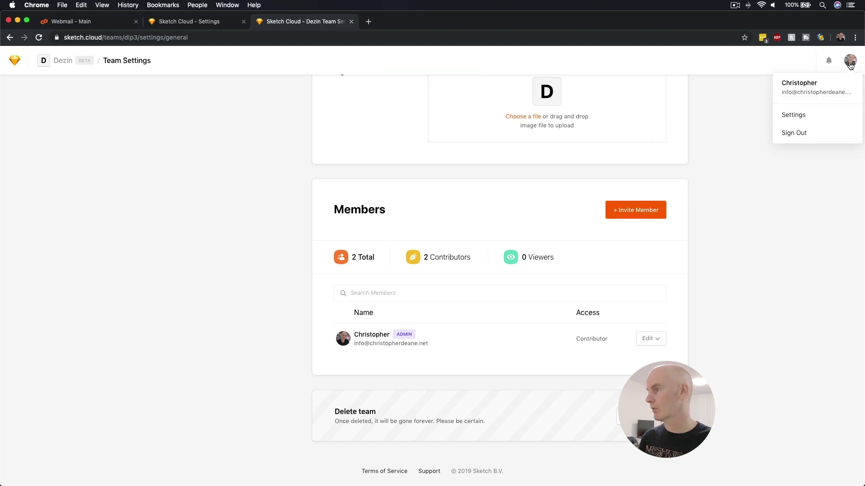
{"action": "left_click", "coordinate": [793, 133]}
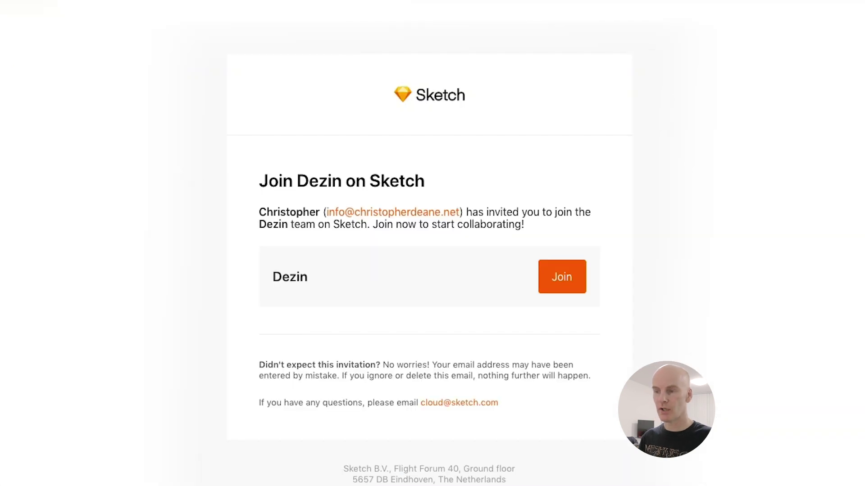
Step: Accept the Dezin invitation and autofill the new account's sign-up form
{"action": "left_click", "coordinate": [564, 283]}
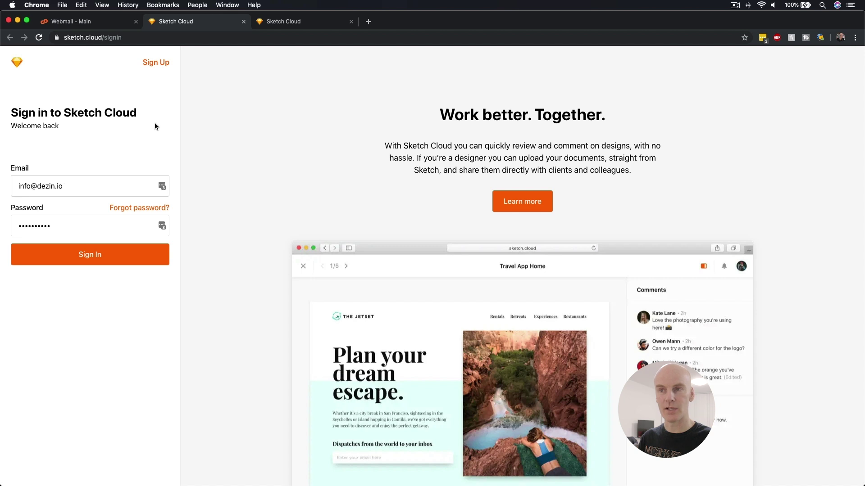
{"action": "left_click", "coordinate": [151, 64]}
{"action": "key", "text": "super+backslash"}
{"action": "left_click", "coordinate": [80, 227]}
Step: Enter a new password, agree to the terms, sign up and join the Dezin team
{"action": "left_click_drag", "start_coordinate": [68, 265], "coordinate": [14, 262]}
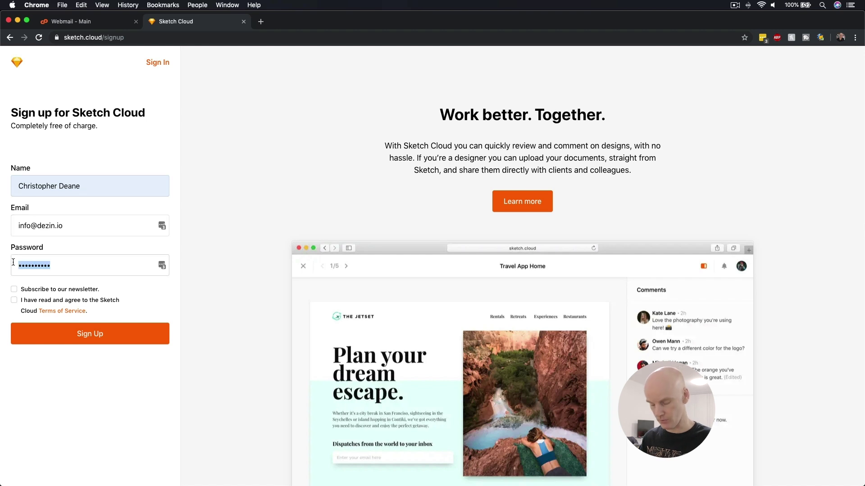
{"action": "type", "text": "•••"}
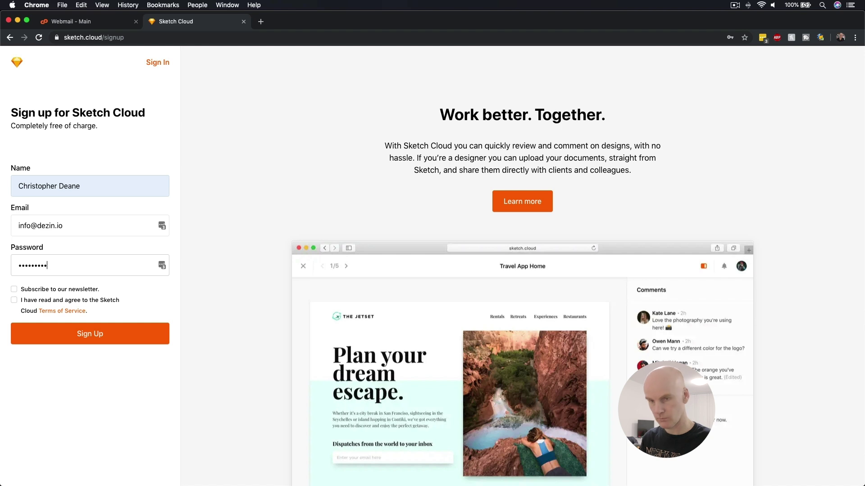
{"action": "left_click", "coordinate": [14, 300]}
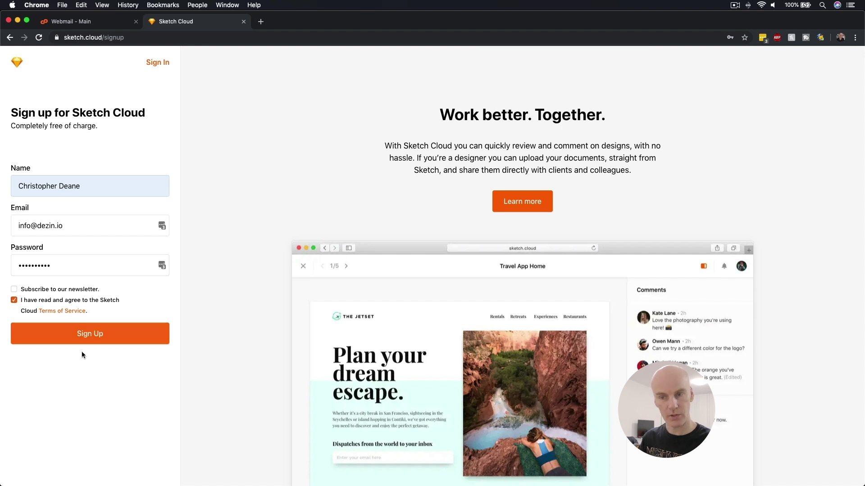
{"action": "left_click", "coordinate": [79, 337]}
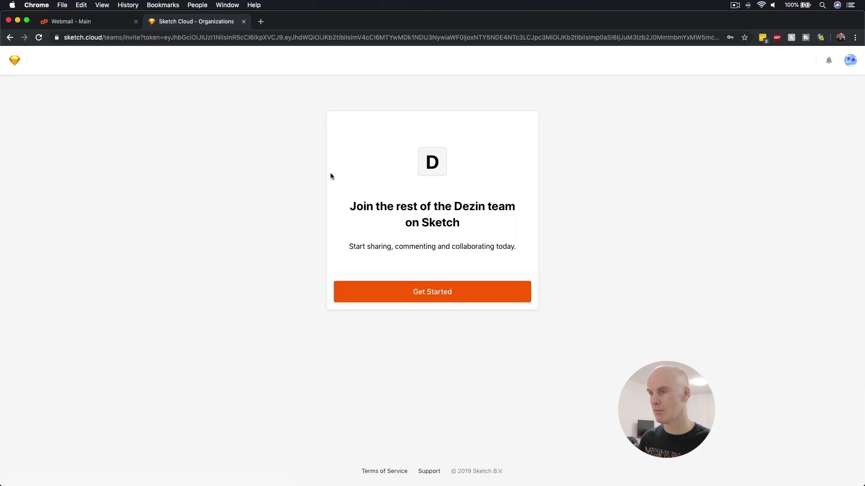
{"action": "left_click", "coordinate": [431, 295]}
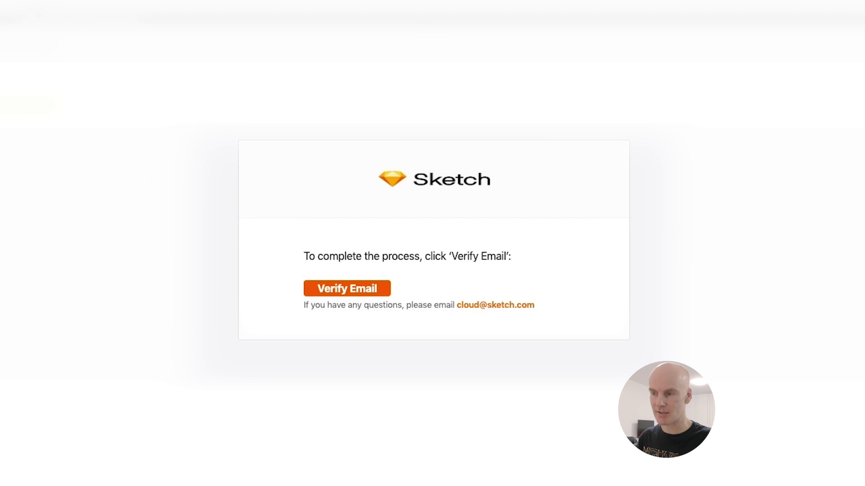
Step: Verify the account's e-mail and check the Teams list in account settings
{"action": "left_click", "coordinate": [365, 291]}
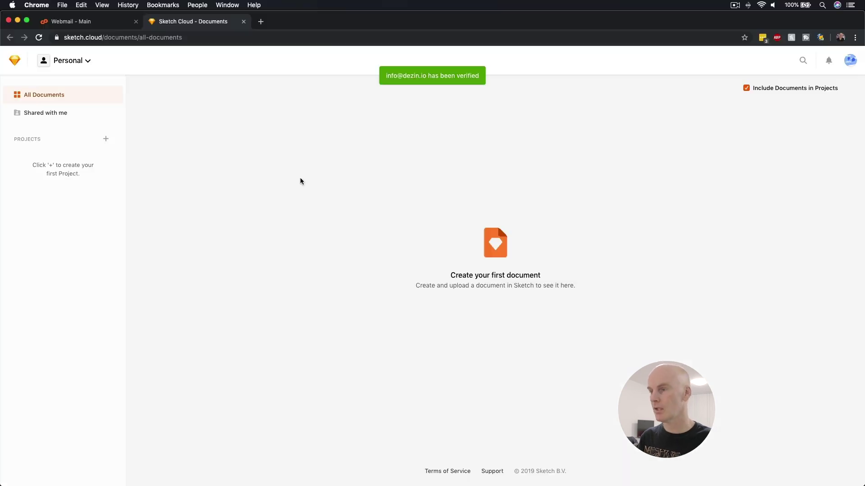
{"action": "left_click", "coordinate": [850, 59]}
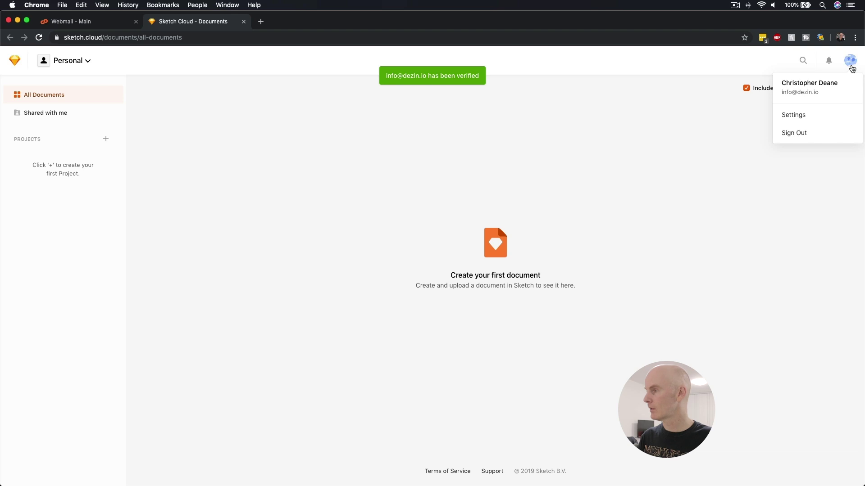
{"action": "left_click", "coordinate": [799, 115]}
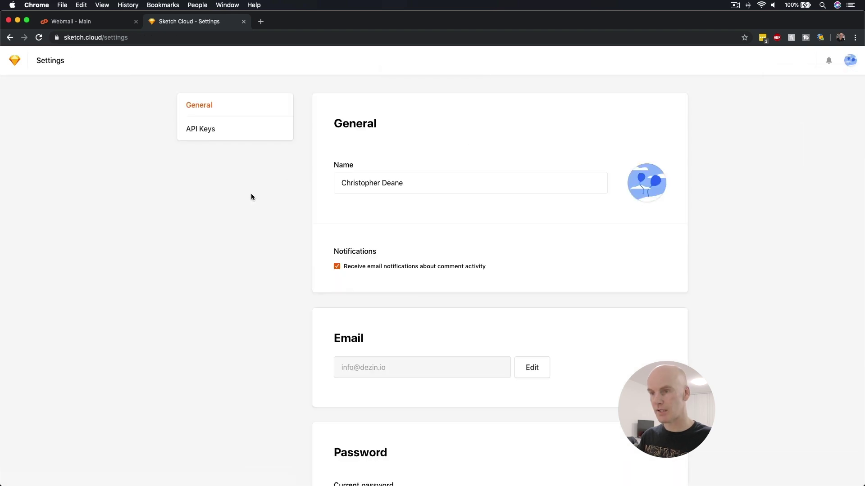
{"action": "scroll", "coordinate": [252, 194], "scroll_direction": "down", "scroll_amount": 7}
{"action": "scroll", "coordinate": [252, 194], "scroll_direction": "up", "scroll_amount": 2}
{"action": "scroll", "coordinate": [252, 195], "scroll_direction": "down", "scroll_amount": 2}
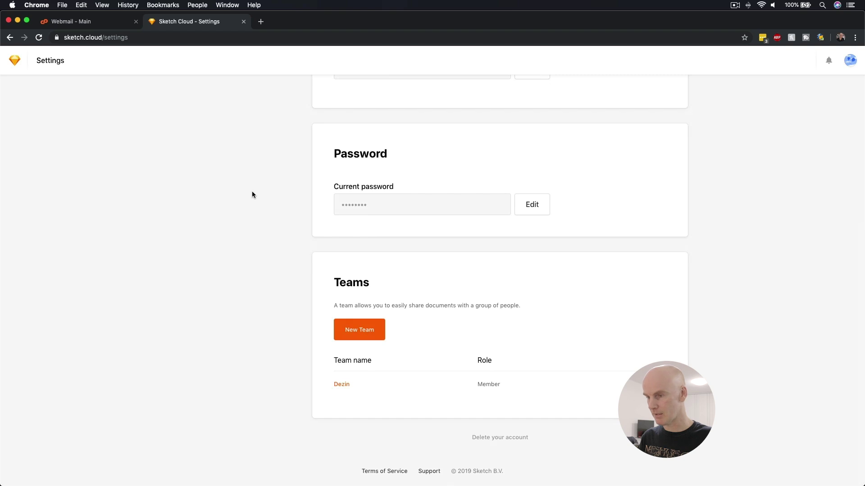
{"action": "scroll", "coordinate": [252, 195], "scroll_direction": "up", "scroll_amount": 8}
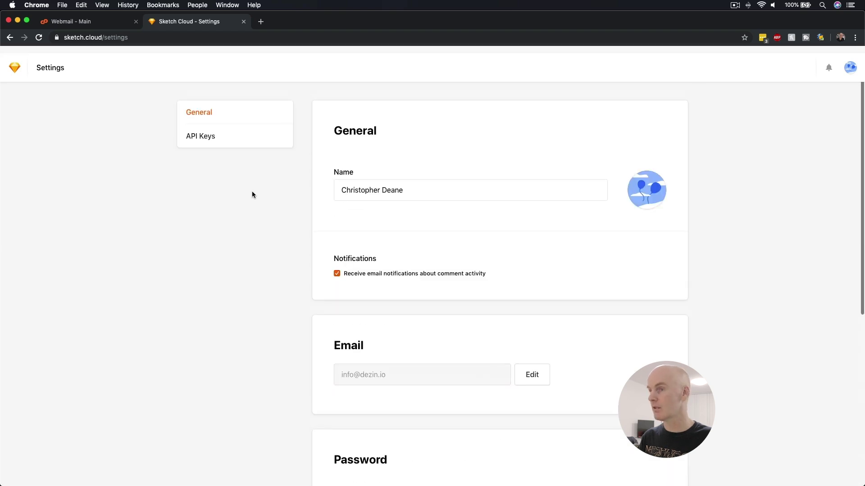
Step: Switch the documents view to the Dezin team and open its team settings
{"action": "left_click", "coordinate": [16, 61]}
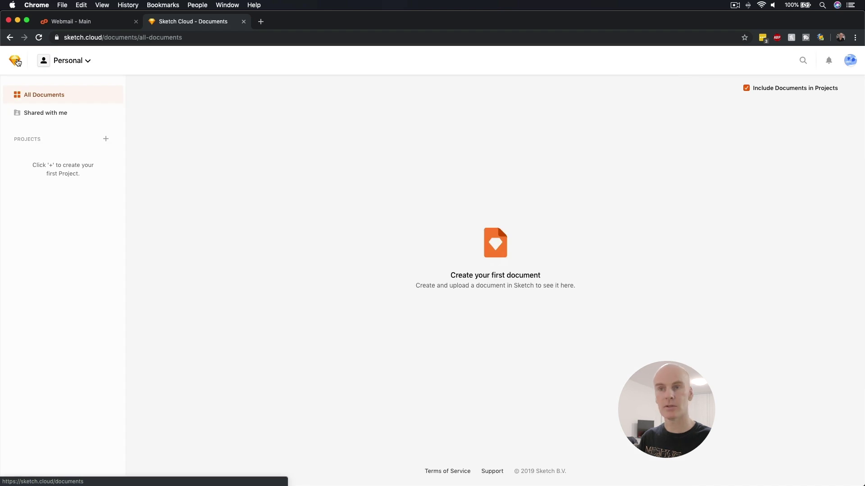
{"action": "left_click", "coordinate": [72, 61]}
{"action": "left_click", "coordinate": [74, 111]}
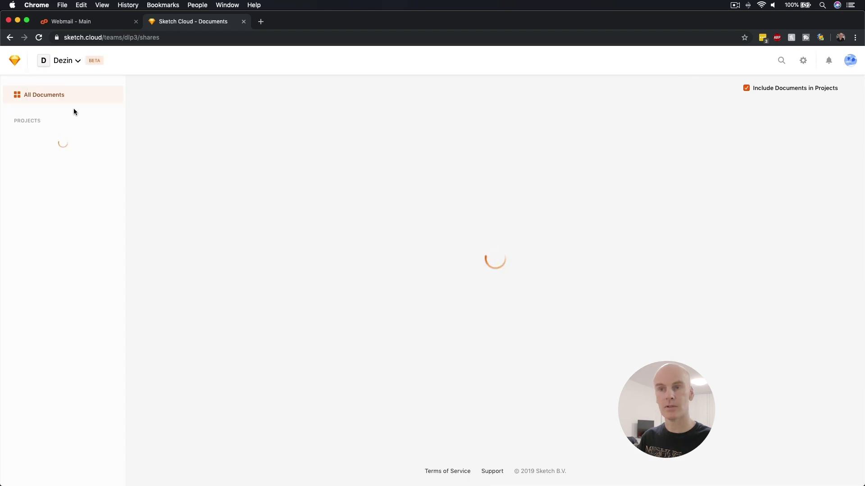
{"action": "left_click", "coordinate": [803, 60]}
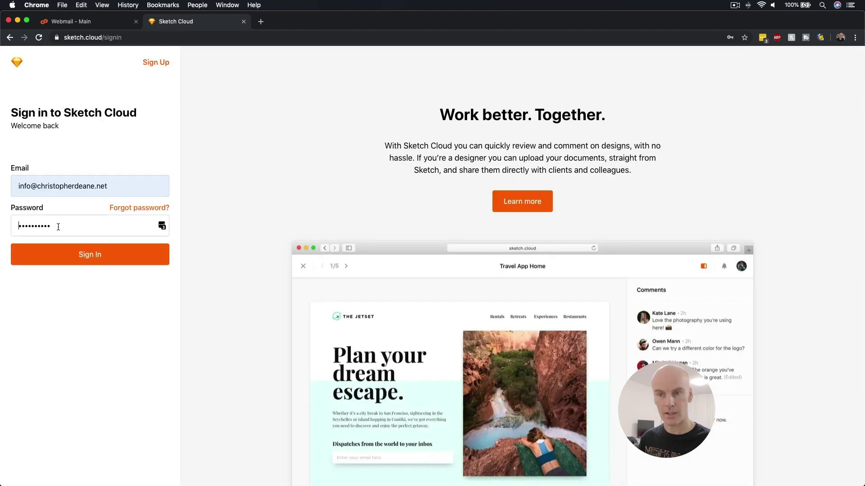
Step: Sign back in as the team admin with the account password
{"action": "left_click_drag", "start_coordinate": [52, 226], "coordinate": [5, 229]}
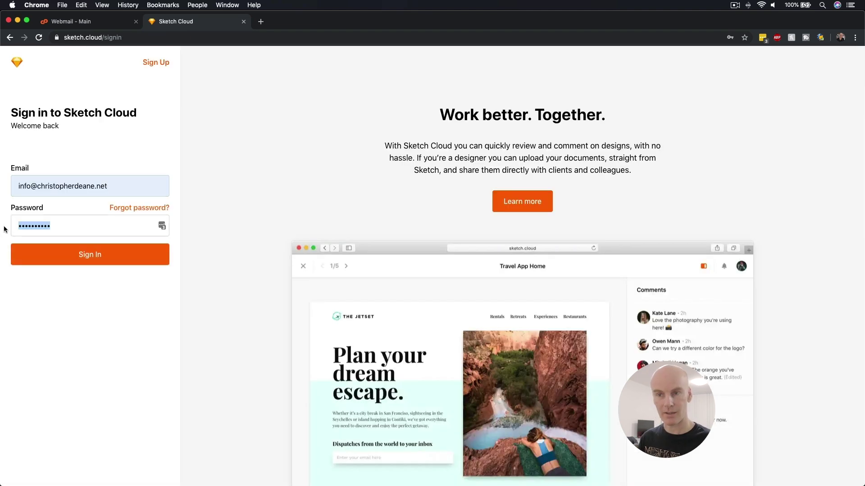
{"action": "type", "text": "••••••••••"}
{"action": "key", "text": "Return"}
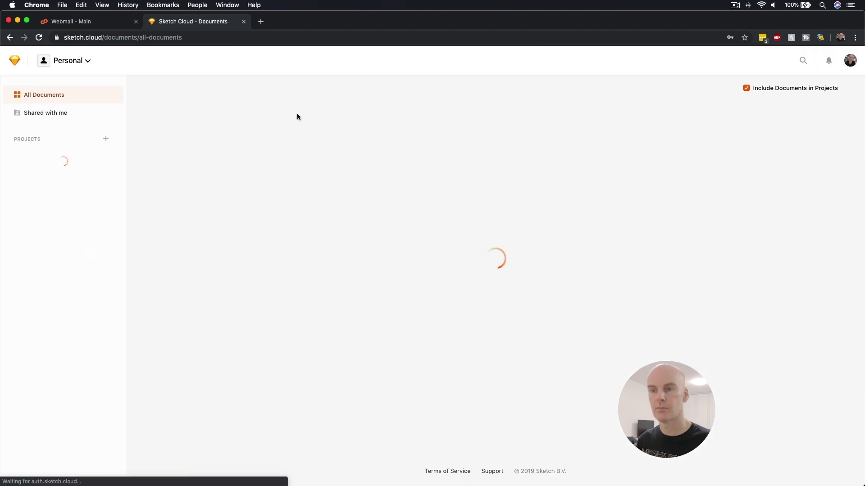
Step: Create a project named 'Dezin DS' in the Dezin team
{"action": "left_click", "coordinate": [70, 60]}
{"action": "left_click", "coordinate": [70, 111]}
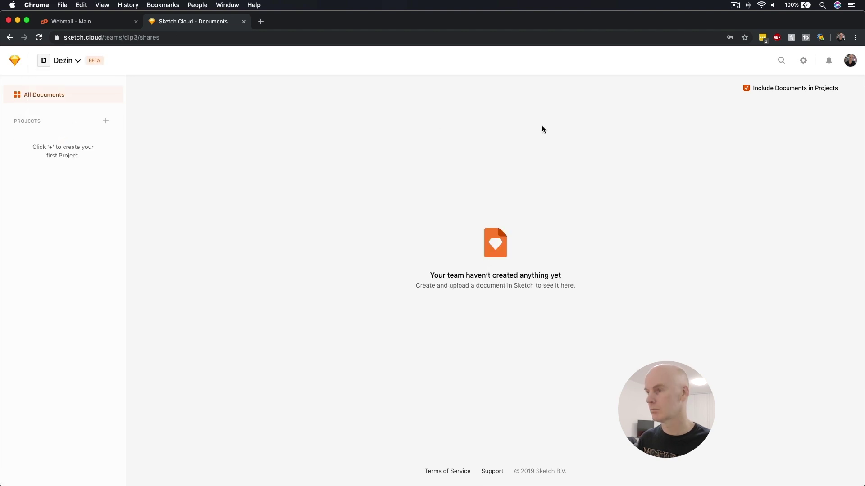
{"action": "left_click", "coordinate": [105, 123]}
{"action": "type", "text": "Dezin DS"}
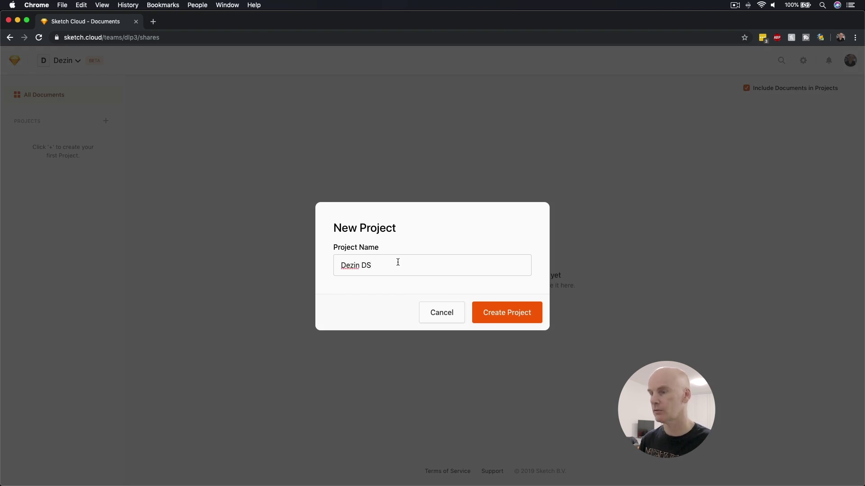
{"action": "left_click", "coordinate": [505, 314]}
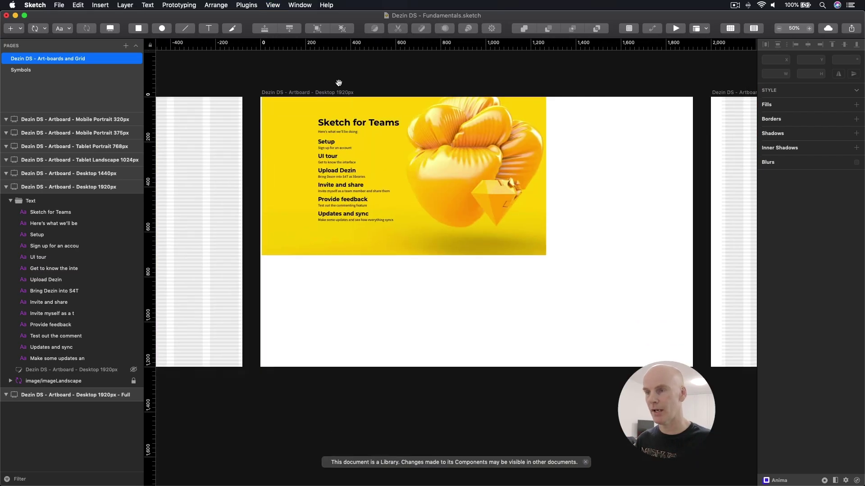
Step: Delete the Text group, the hidden Desktop 1920px layer and the imageLandscape image
{"action": "left_click", "coordinate": [339, 135]}
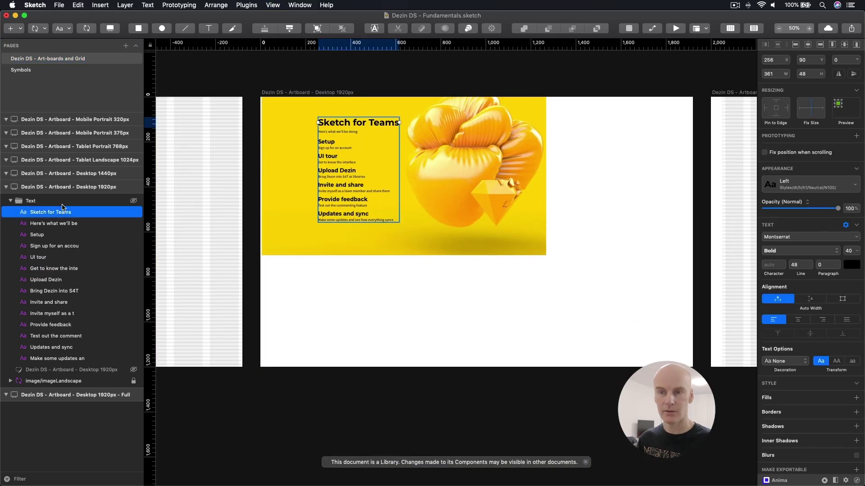
{"action": "key", "text": "Delete"}
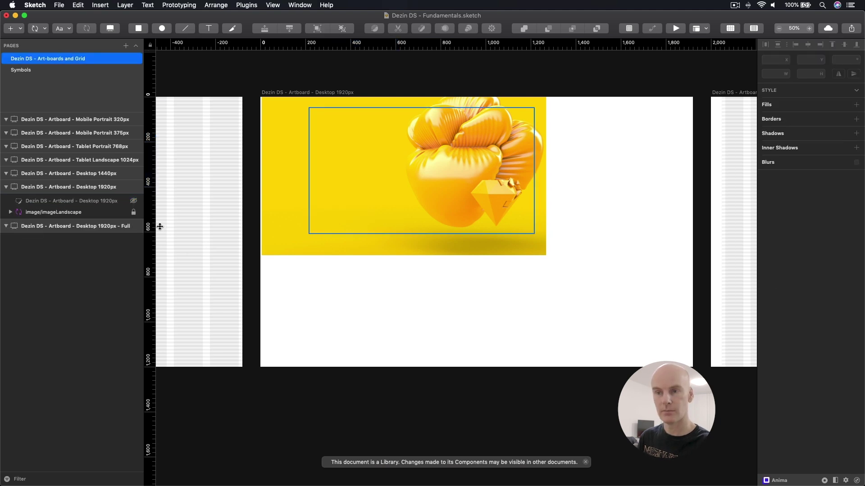
{"action": "left_click", "coordinate": [95, 204]}
{"action": "key", "text": "Delete"}
{"action": "left_click", "coordinate": [53, 201]}
{"action": "key", "text": "Delete"}
Step: Zoom out around the emptied artboard and go to the library's Symbols page
{"action": "left_click", "coordinate": [293, 92]}
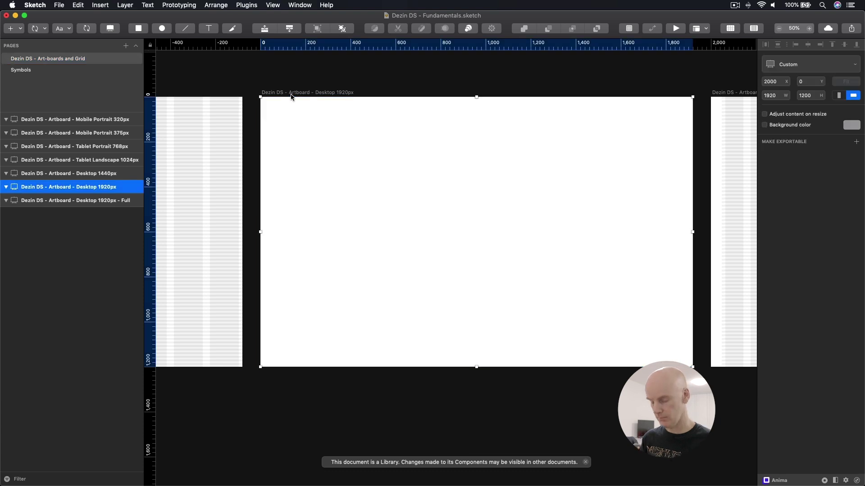
{"action": "left_click", "coordinate": [282, 77]}
{"action": "scroll", "coordinate": [280, 76], "scroll_direction": "down", "scroll_amount": 5}
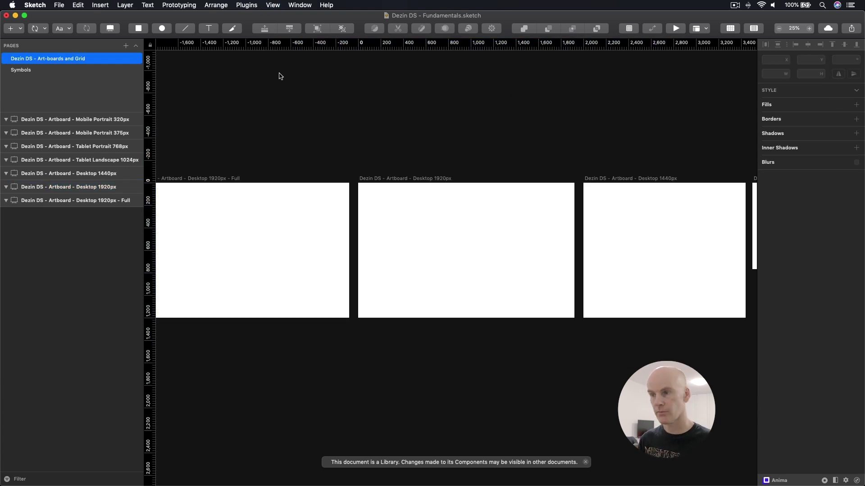
{"action": "scroll", "coordinate": [390, 129], "scroll_direction": "right", "scroll_amount": 4}
{"action": "scroll", "coordinate": [390, 129], "scroll_direction": "down", "scroll_amount": 3}
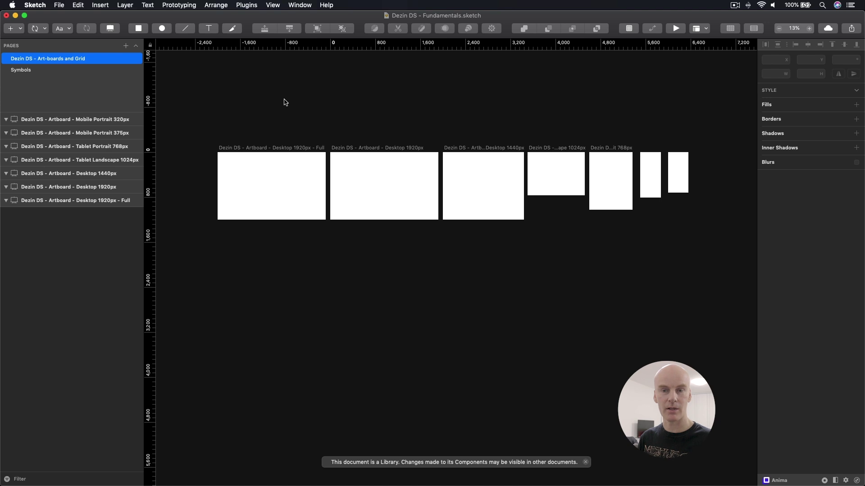
{"action": "left_click", "coordinate": [68, 69]}
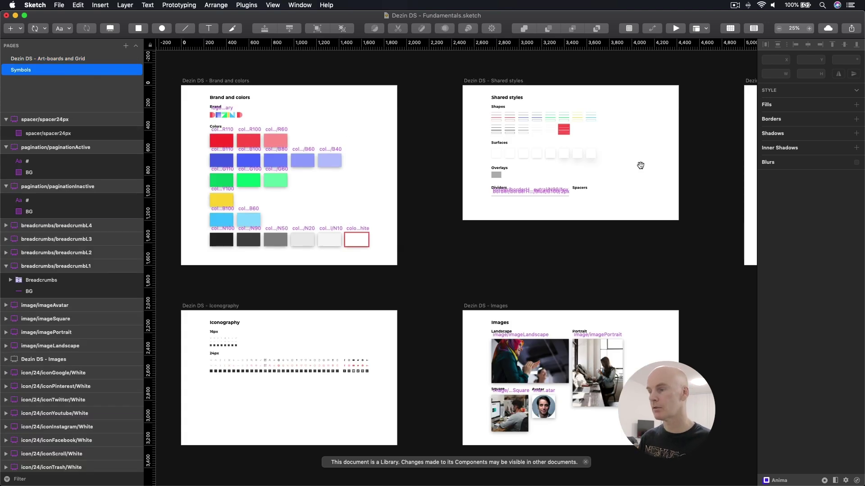
{"action": "left_click_drag", "start_coordinate": [640, 164], "coordinate": [321, 147]}
{"action": "mouse_move", "coordinate": [523, 167]}
{"action": "left_mouse_down"}
{"action": "mouse_move", "coordinate": [262, 170]}
{"action": "mouse_move", "coordinate": [542, 175]}
{"action": "mouse_move", "coordinate": [554, 168]}
{"action": "mouse_move", "coordinate": [462, 167]}
{"action": "left_mouse_up"}
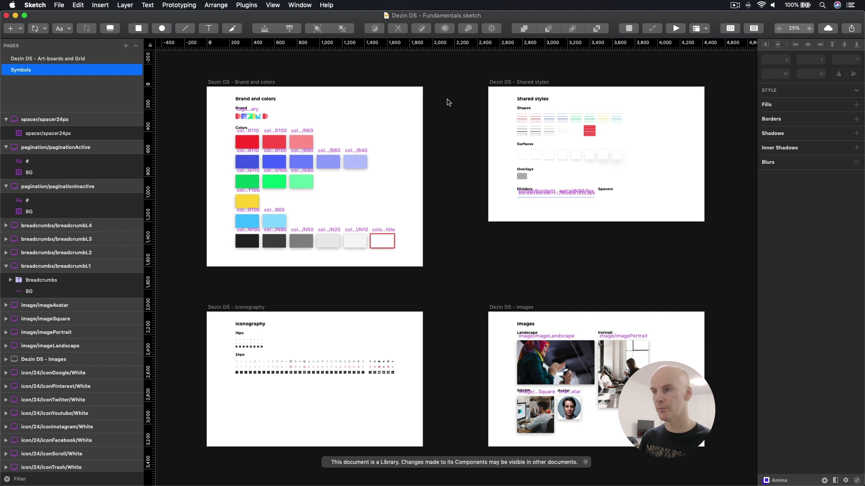
{"action": "key", "text": "super+grave"}
{"action": "mouse_move", "coordinate": [336, 95]}
{"action": "left_mouse_down"}
{"action": "mouse_move", "coordinate": [359, 89]}
{"action": "mouse_move", "coordinate": [330, 87]}
{"action": "left_mouse_up"}
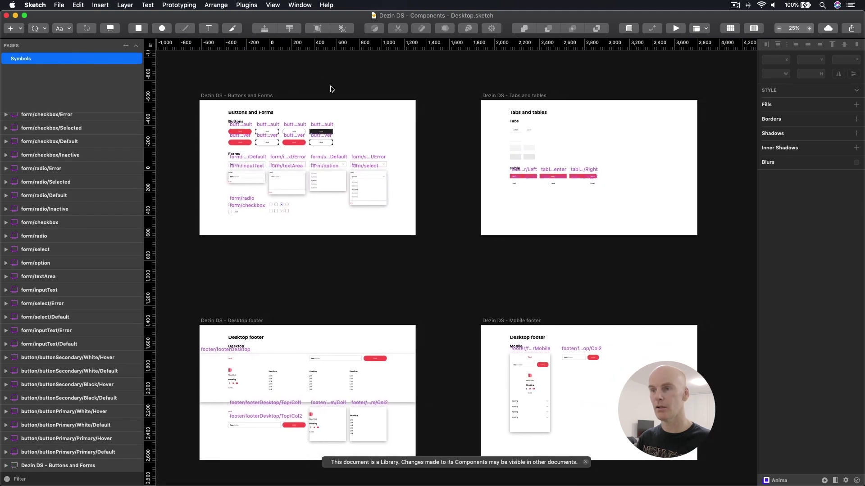
{"action": "left_click_drag", "start_coordinate": [506, 89], "coordinate": [299, 89]}
{"action": "left_click_drag", "start_coordinate": [587, 227], "coordinate": [335, 159]}
{"action": "left_click_drag", "start_coordinate": [549, 253], "coordinate": [315, 199]}
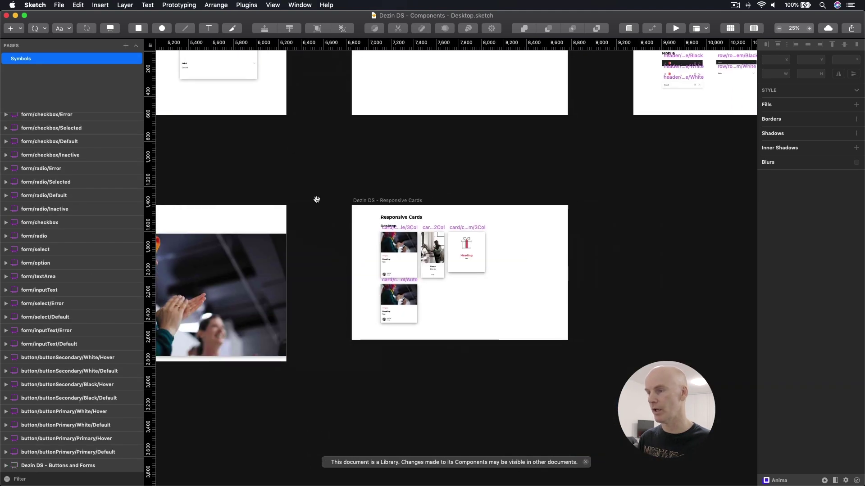
{"action": "left_click_drag", "start_coordinate": [454, 203], "coordinate": [420, 205]}
{"action": "mouse_move", "coordinate": [431, 147]}
{"action": "left_mouse_down"}
{"action": "mouse_move", "coordinate": [405, 272]}
{"action": "mouse_move", "coordinate": [247, 274]}
{"action": "left_mouse_up"}
{"action": "key", "text": "super+grave"}
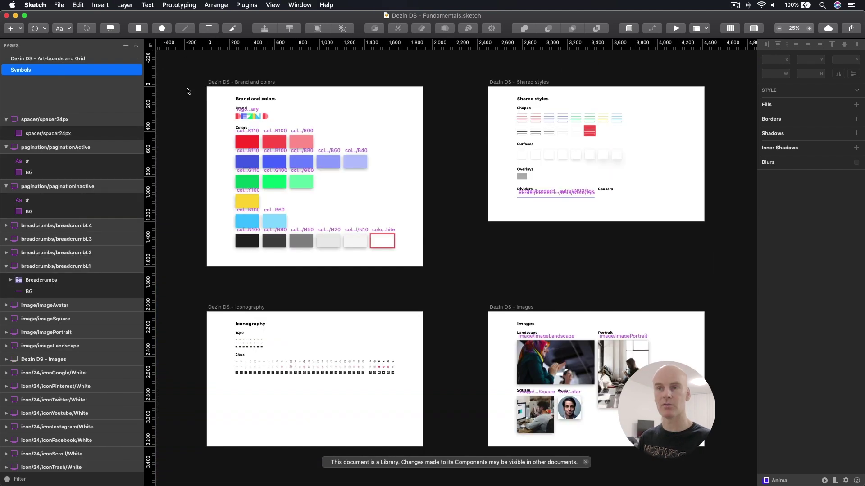
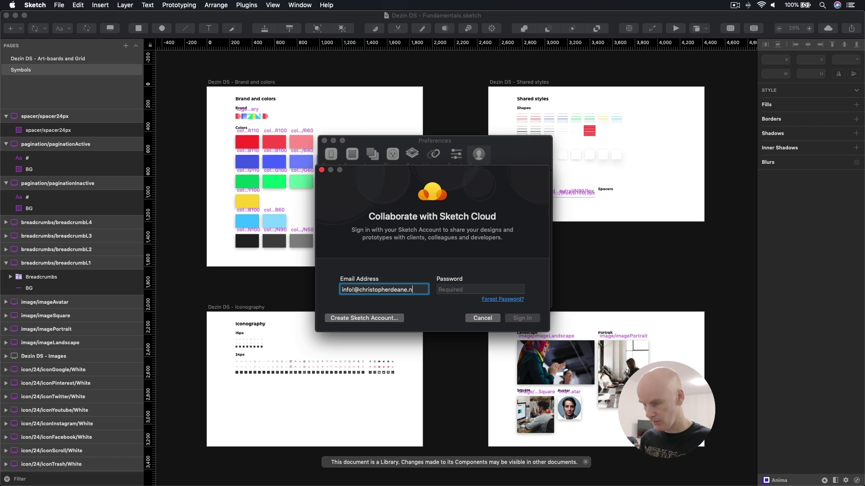
Step: Enter the account password, sign in to Sketch Cloud, and close Preferences
{"action": "left_click", "coordinate": [468, 288]}
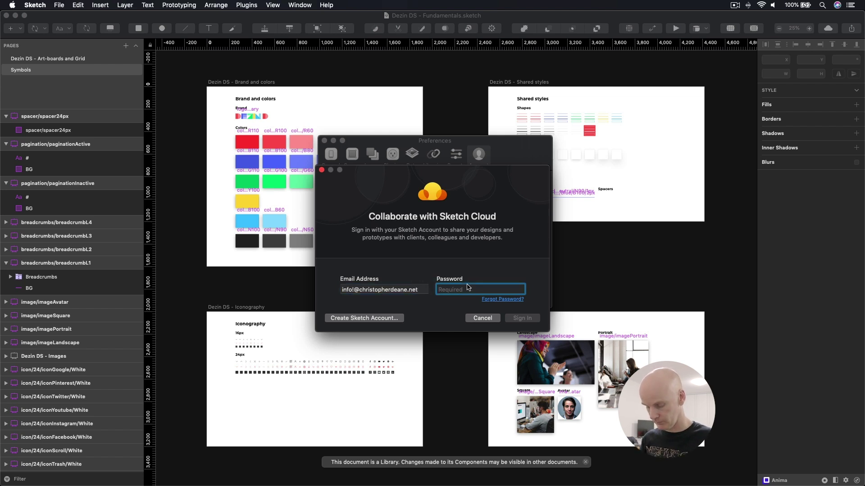
{"action": "type", "text": "•"}
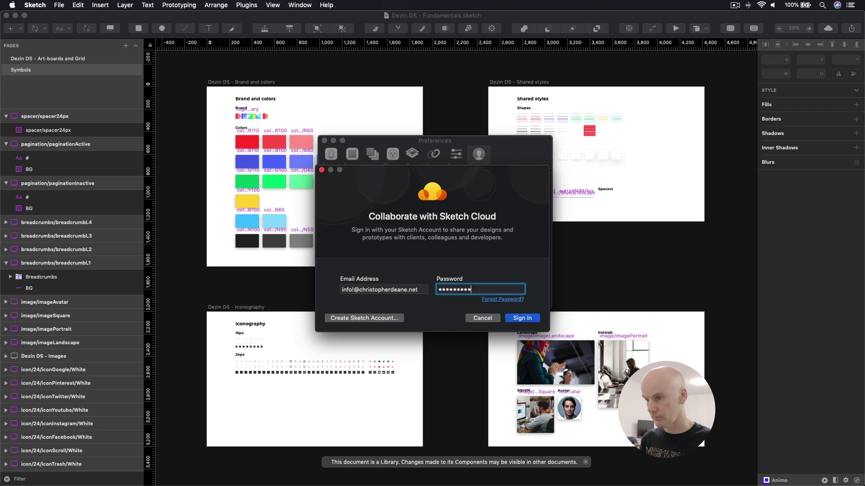
{"action": "left_click", "coordinate": [524, 321]}
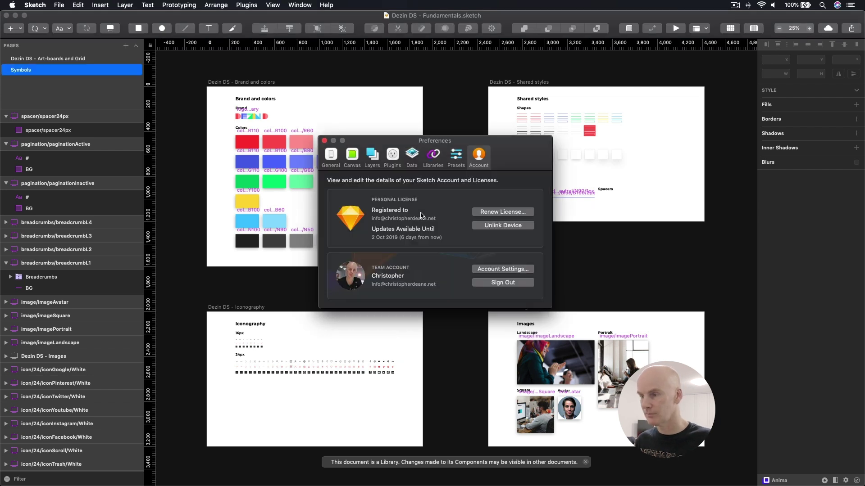
{"action": "left_click", "coordinate": [324, 141]}
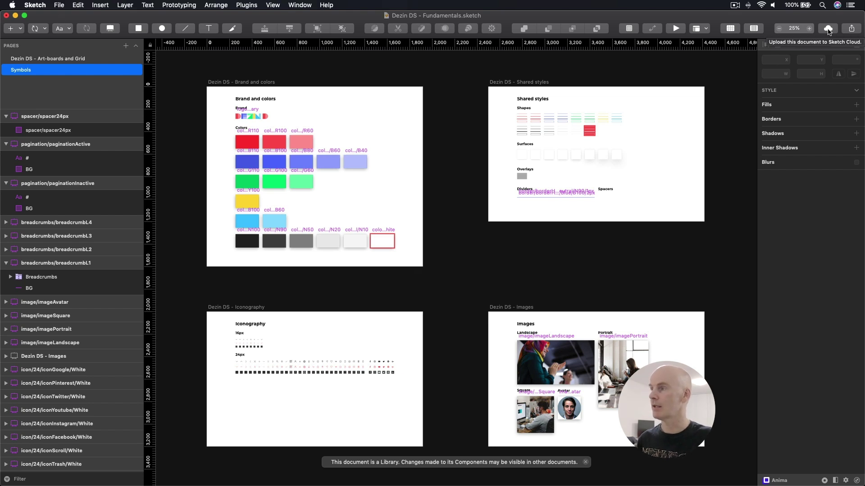
Step: Upload Dezin DS - Fundamentals to the Dezin team on Sketch Cloud instead of Personal
{"action": "left_click", "coordinate": [829, 30]}
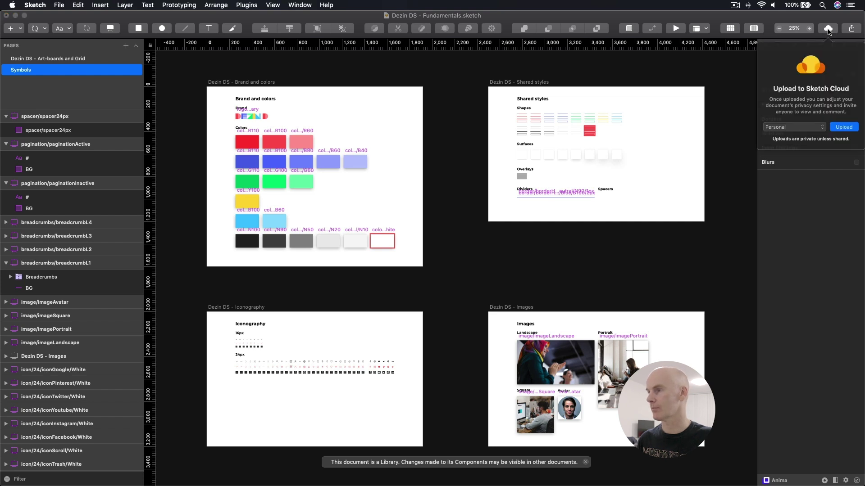
{"action": "left_click", "coordinate": [808, 128]}
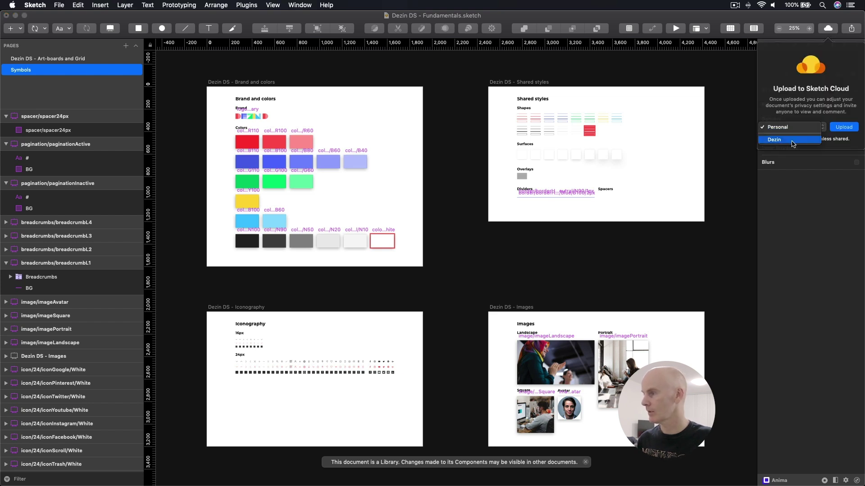
{"action": "left_click", "coordinate": [793, 141]}
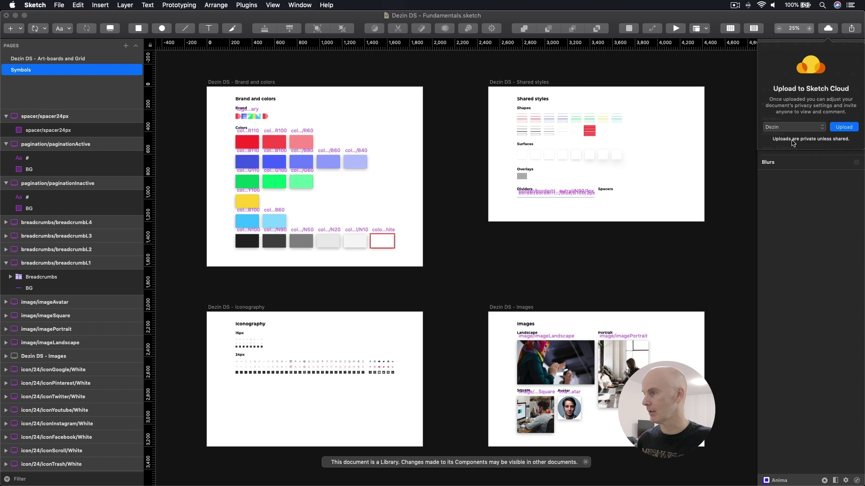
{"action": "left_click", "coordinate": [843, 127]}
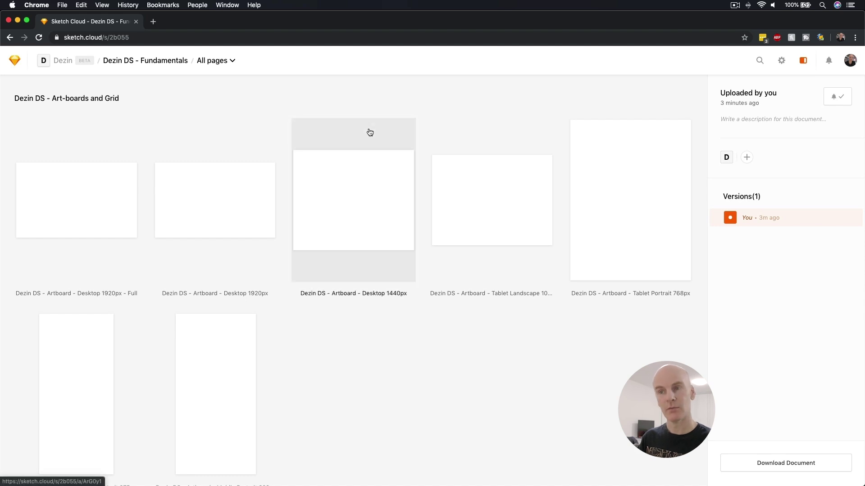
Step: Preview the Fundamentals document's Typography headings artboard on Sketch Cloud, then close the preview
{"action": "scroll", "coordinate": [369, 131], "scroll_direction": "down", "scroll_amount": 6}
{"action": "scroll", "coordinate": [370, 132], "scroll_direction": "down", "scroll_amount": 8}
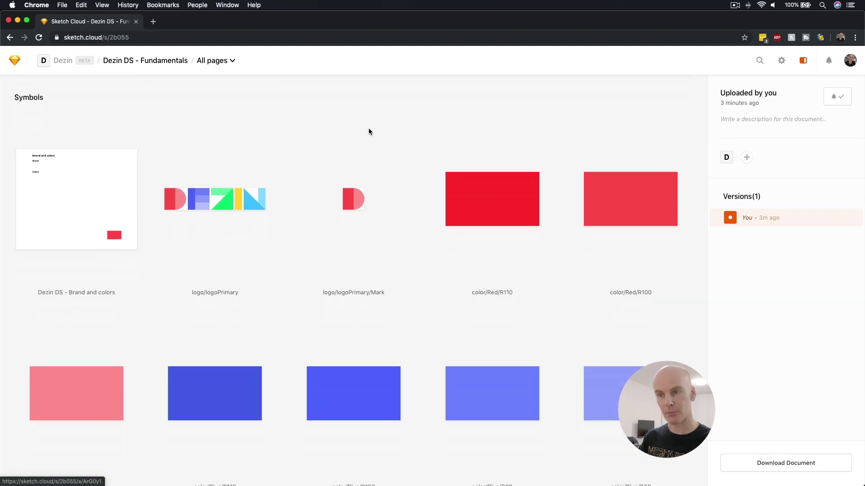
{"action": "scroll", "coordinate": [369, 132], "scroll_direction": "down", "scroll_amount": 9}
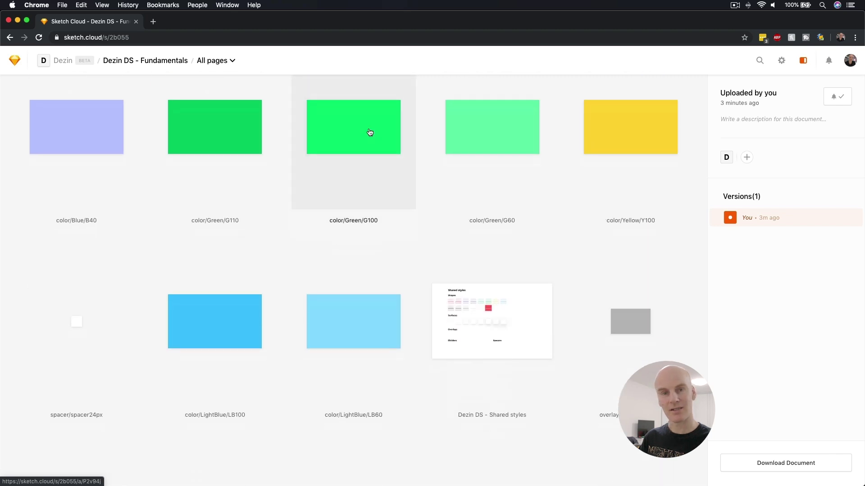
{"action": "scroll", "coordinate": [370, 132], "scroll_direction": "down", "scroll_amount": 10}
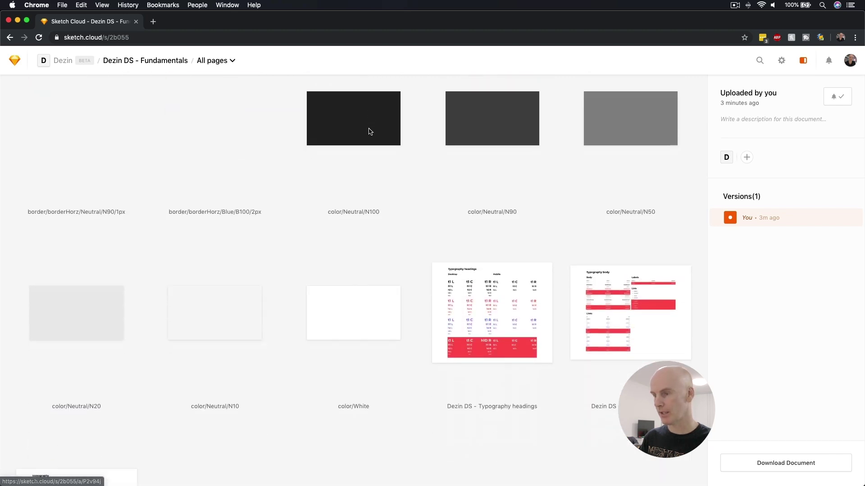
{"action": "left_click", "coordinate": [478, 212]}
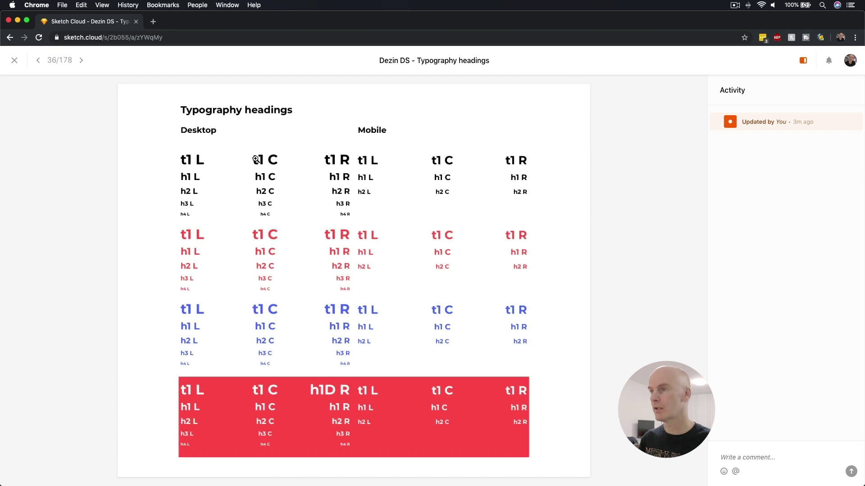
{"action": "left_click", "coordinate": [15, 60]}
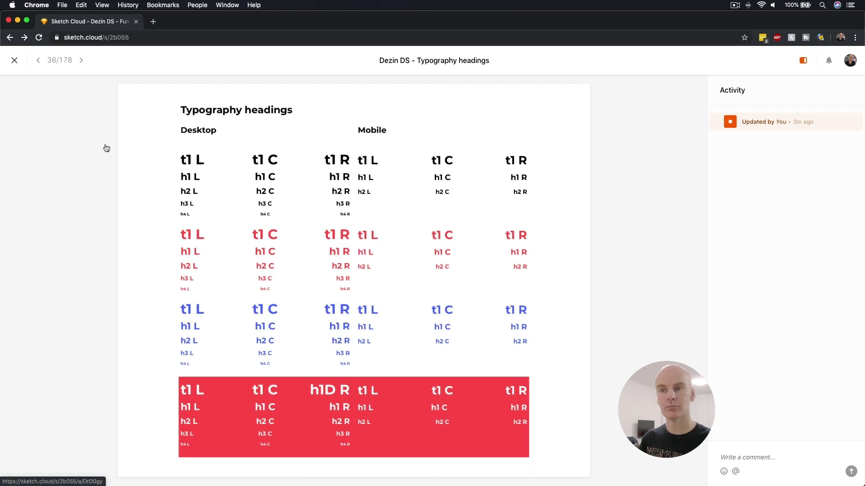
{"action": "scroll", "coordinate": [220, 158], "scroll_direction": "down", "scroll_amount": 4}
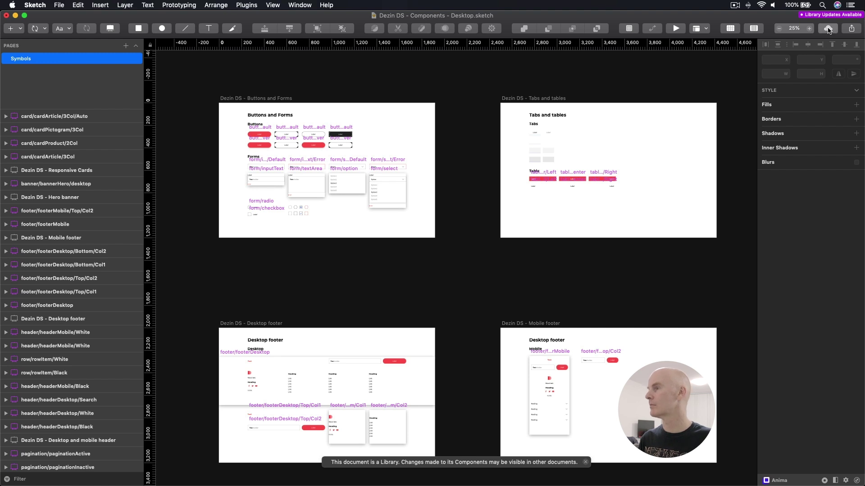
Step: Upload Dezin DS - Components - Desktop to Sketch Cloud, keeping Dezin as the destination team
{"action": "left_click", "coordinate": [828, 29]}
{"action": "left_click", "coordinate": [805, 127]}
{"action": "left_click", "coordinate": [793, 127]}
{"action": "left_click", "coordinate": [843, 127]}
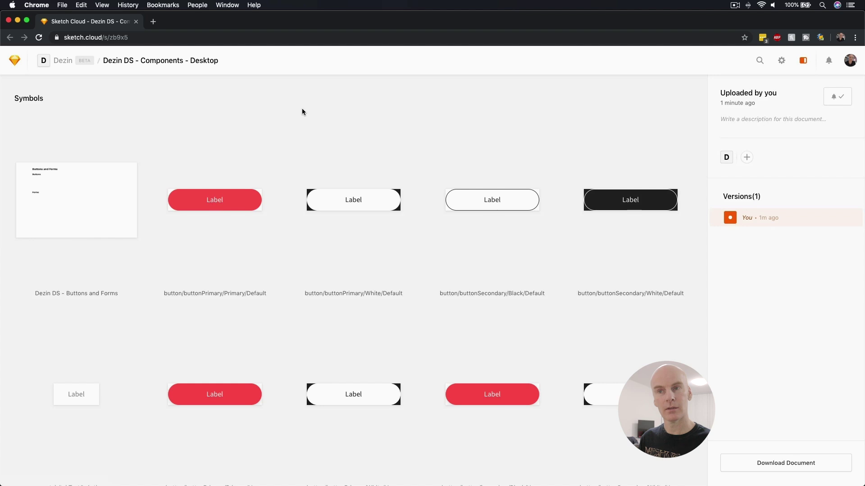
Step: Go to the Dezin team's All Documents list on Sketch Cloud
{"action": "scroll", "coordinate": [304, 111], "scroll_direction": "down", "scroll_amount": 10}
{"action": "scroll", "coordinate": [302, 112], "scroll_direction": "down", "scroll_amount": 15}
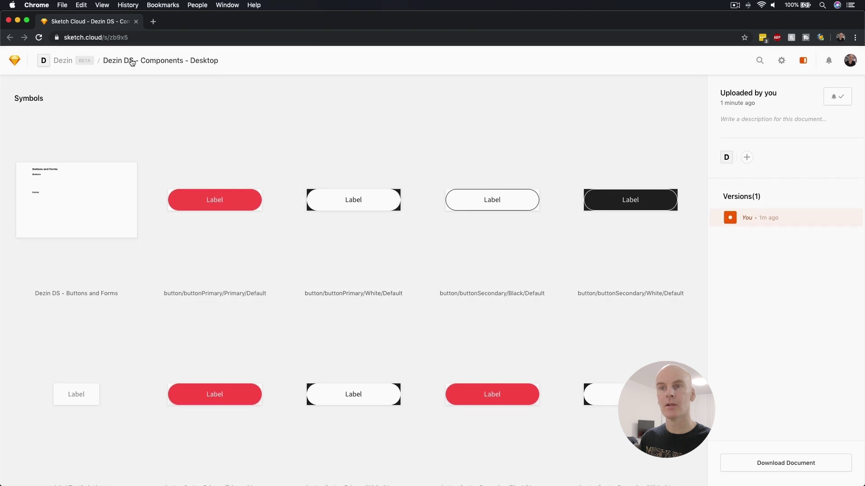
{"action": "left_click", "coordinate": [63, 60]}
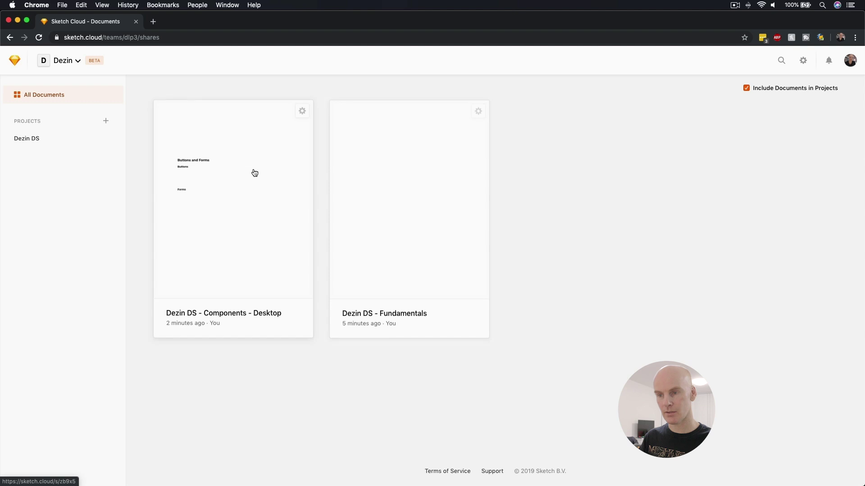
{"action": "left_click", "coordinate": [58, 139]}
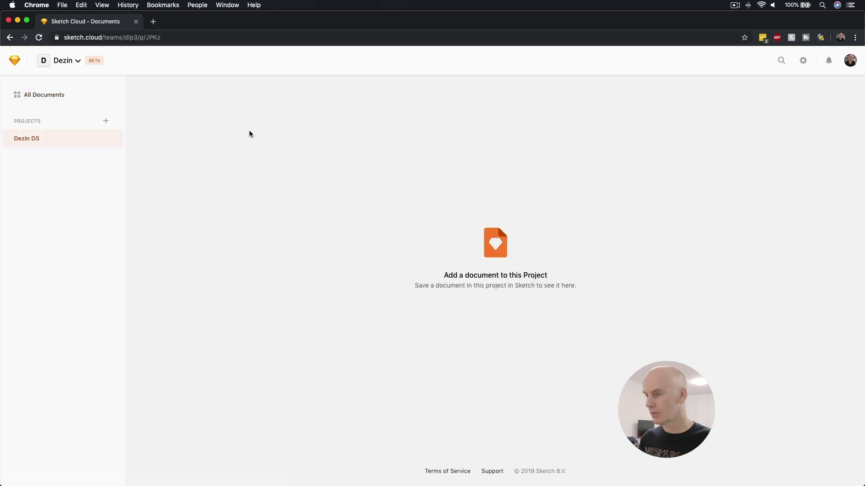
{"action": "left_click", "coordinate": [44, 94]}
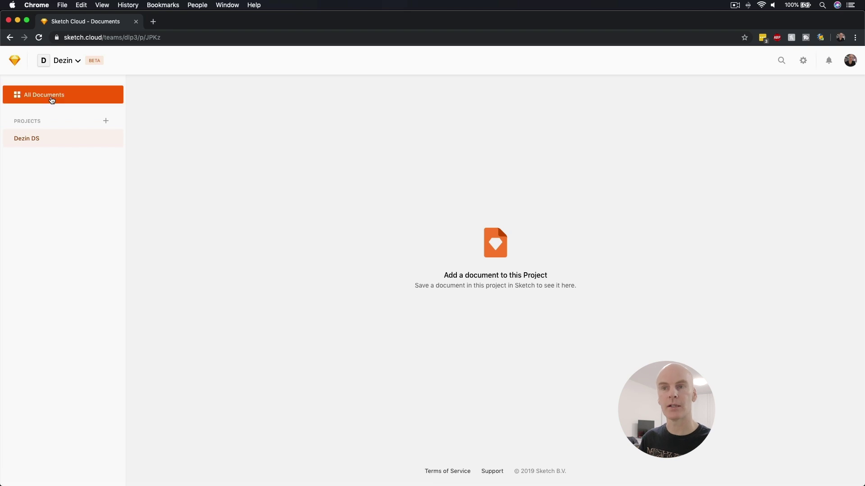
Step: Move Dezin DS - Fundamentals into the Dezin DS project
{"action": "left_click", "coordinate": [478, 111]}
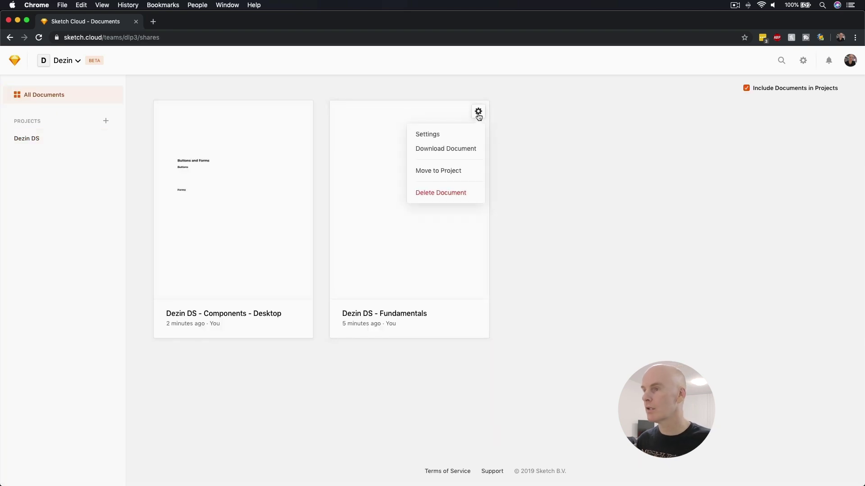
{"action": "left_click", "coordinate": [444, 172]}
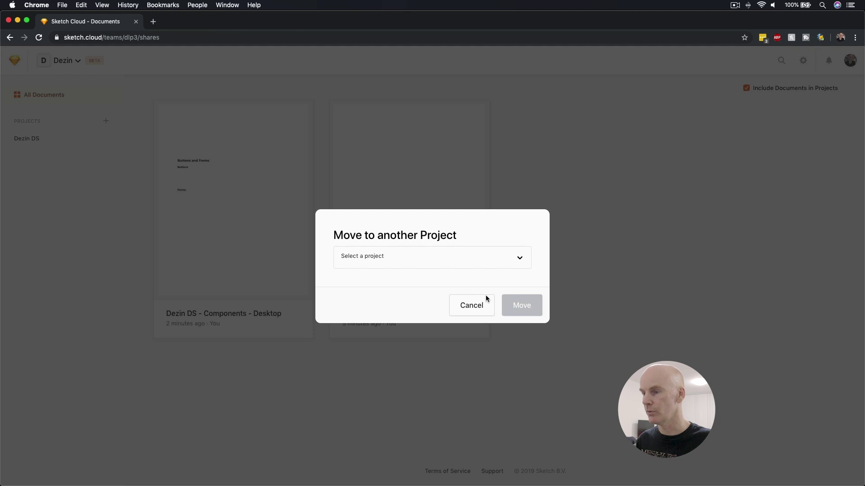
{"action": "left_click", "coordinate": [454, 260]}
{"action": "left_click", "coordinate": [362, 288]}
{"action": "left_click", "coordinate": [394, 257]}
{"action": "left_click", "coordinate": [363, 286]}
{"action": "left_click", "coordinate": [511, 311]}
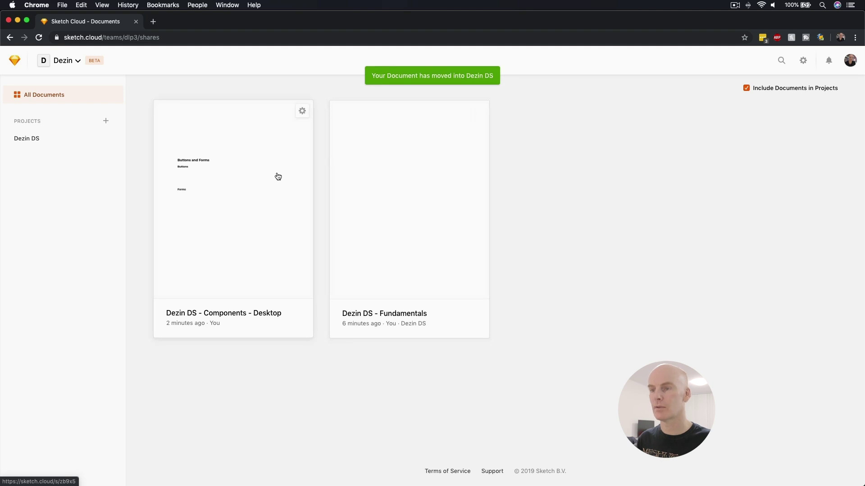
Step: Move Dezin DS - Components - Desktop into Dezin DS and view the project's documents
{"action": "left_click", "coordinate": [302, 111]}
{"action": "left_click", "coordinate": [264, 170]}
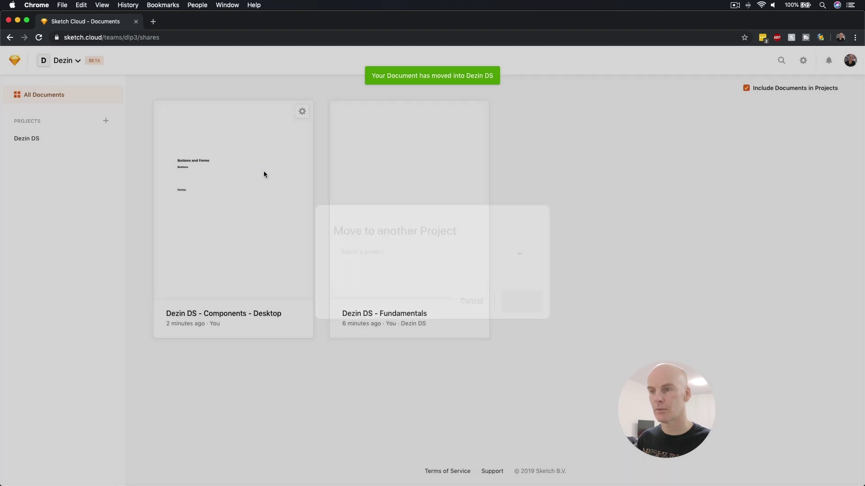
{"action": "left_click", "coordinate": [481, 261]}
{"action": "left_click", "coordinate": [378, 290]}
{"action": "left_click", "coordinate": [524, 308]}
{"action": "left_click", "coordinate": [27, 138]}
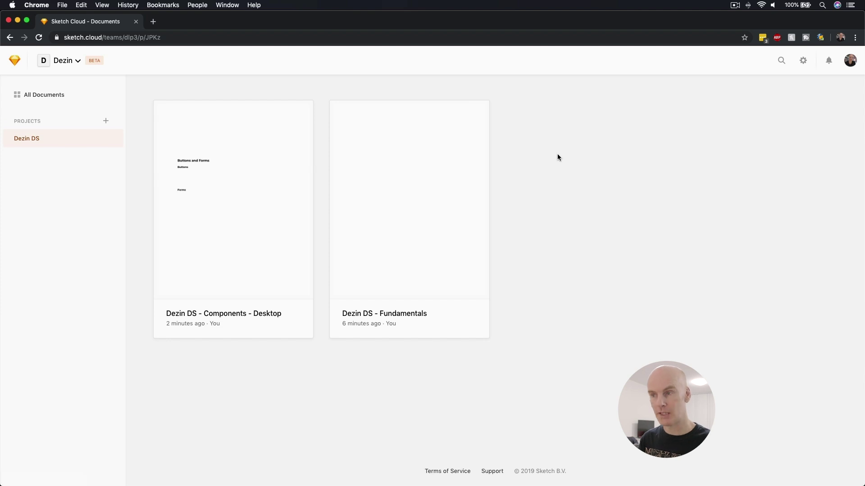
Step: Close Fundamentals and open the Dezin DS - Components - Desktop document from the Cloud tab
{"action": "key", "text": "super+Tab"}
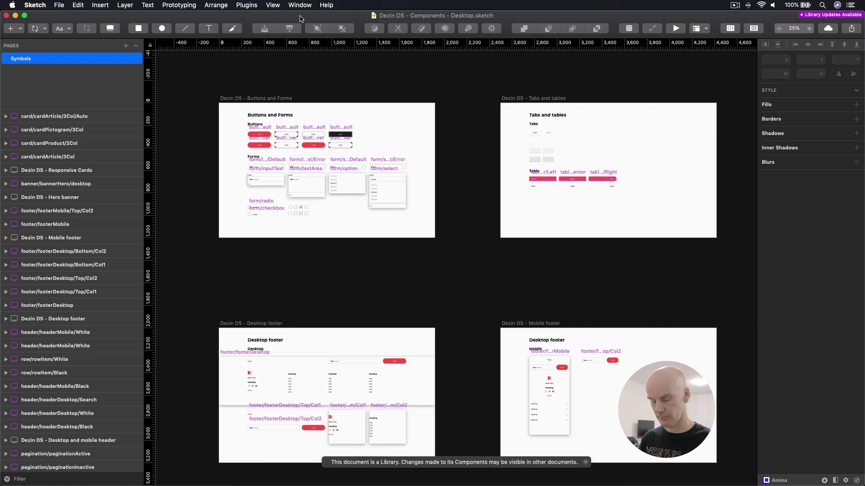
{"action": "key", "text": "super+w"}
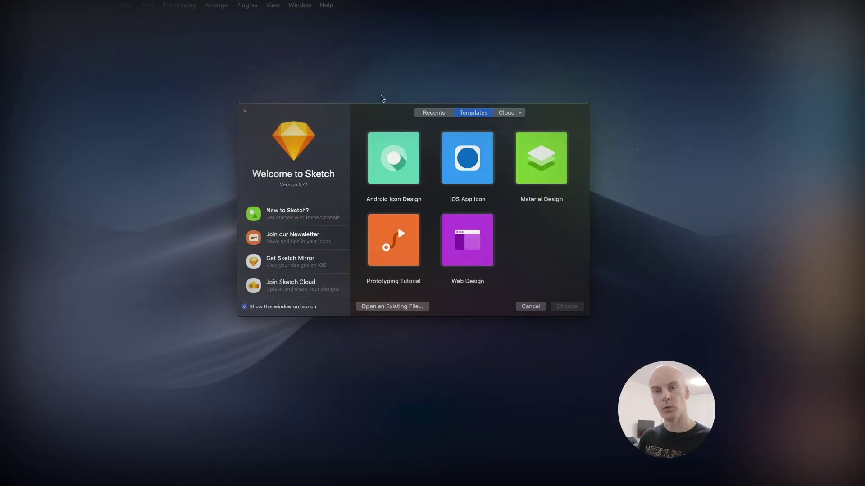
{"action": "left_click", "coordinate": [511, 116]}
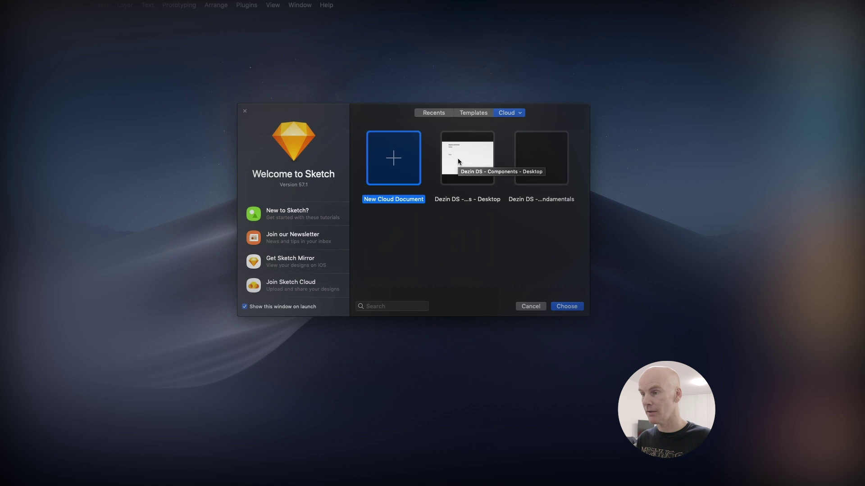
{"action": "left_click", "coordinate": [458, 159]}
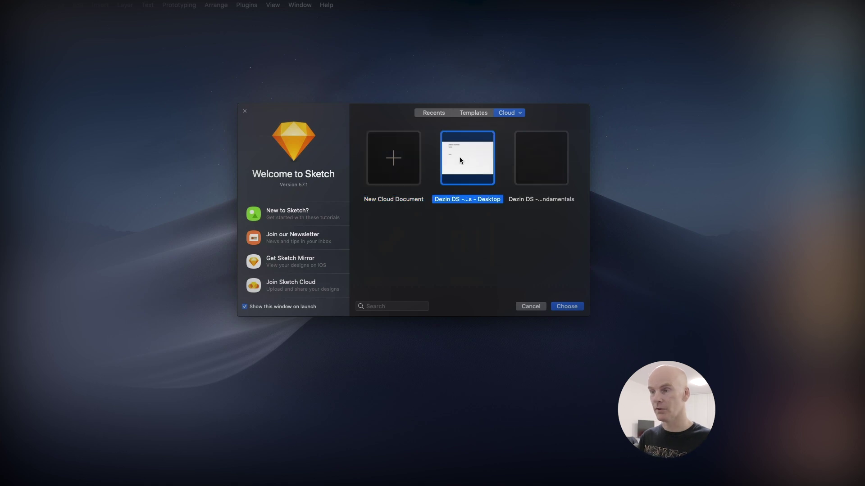
{"action": "double_click", "coordinate": [460, 157]}
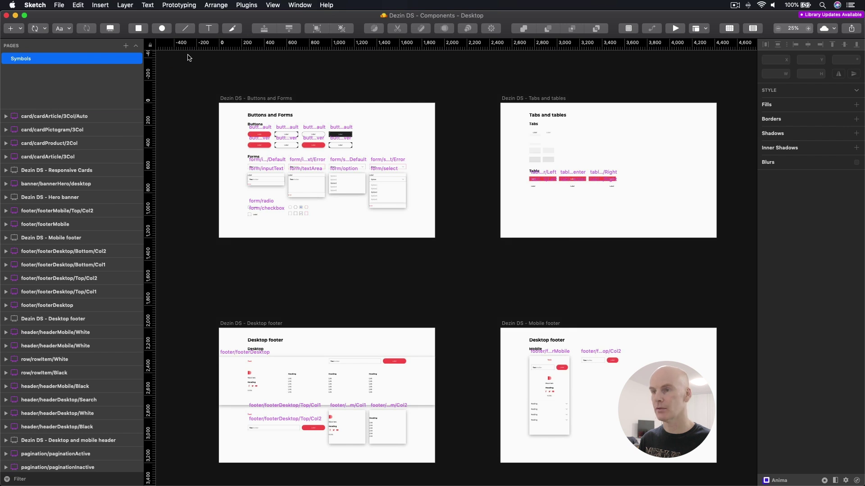
Step: Open the Dezin DS - Fundamentals cloud document via File > New
{"action": "left_click", "coordinate": [60, 5]}
{"action": "left_click", "coordinate": [77, 53]}
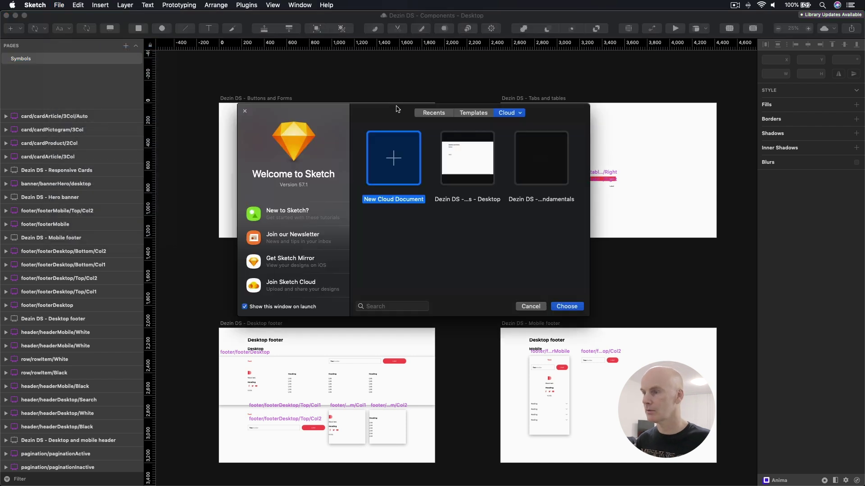
{"action": "double_click", "coordinate": [536, 159]}
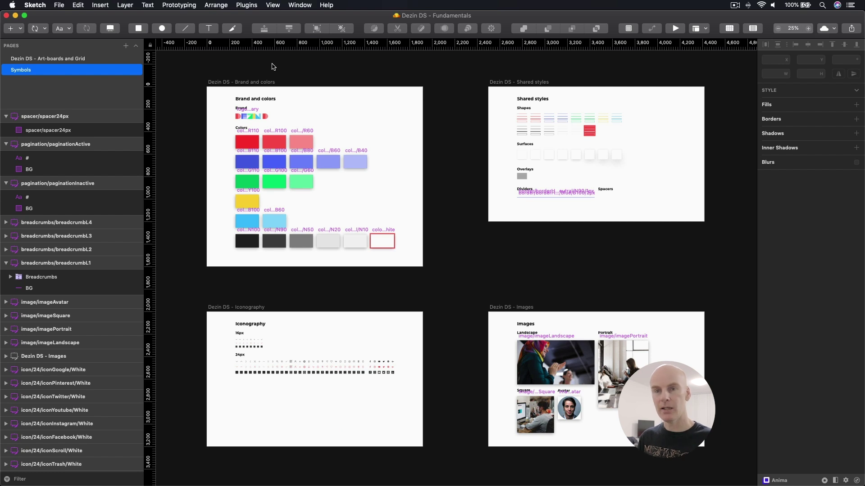
Step: Duplicate color/Red/R60 to its right and rename the copy color/Red/R30
{"action": "left_click", "coordinate": [302, 139]}
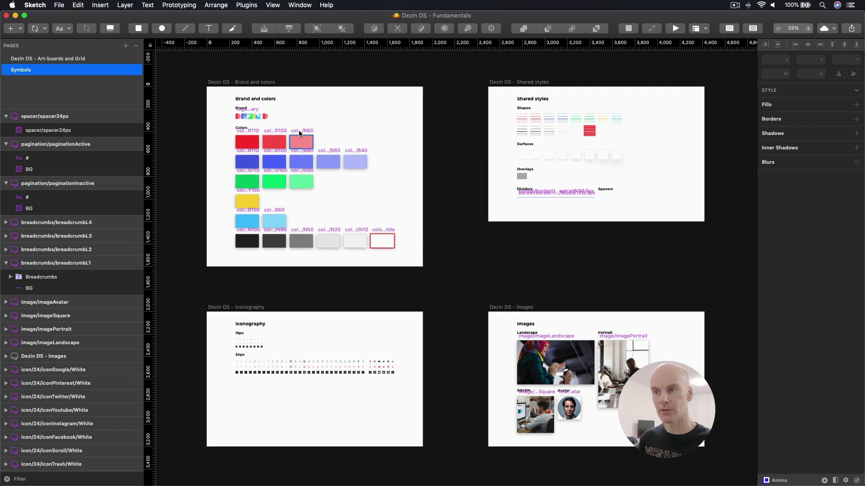
{"action": "key", "text": "super+2"}
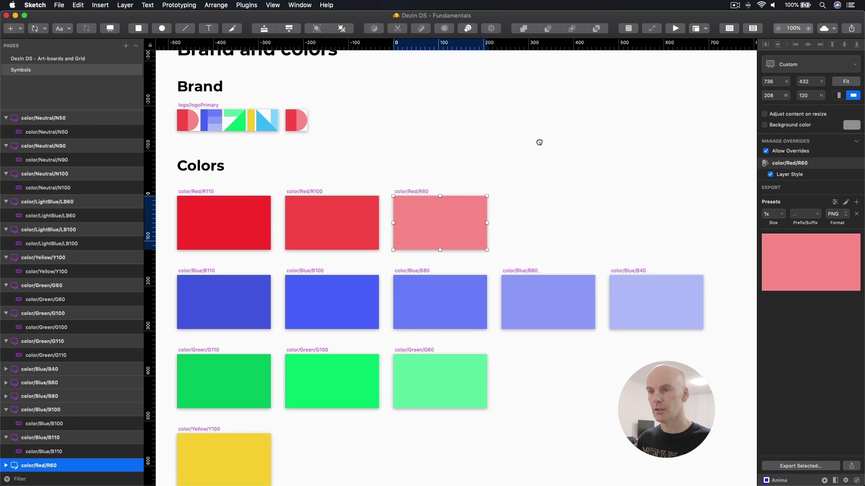
{"action": "left_click_drag", "start_coordinate": [409, 191], "coordinate": [517, 190]}
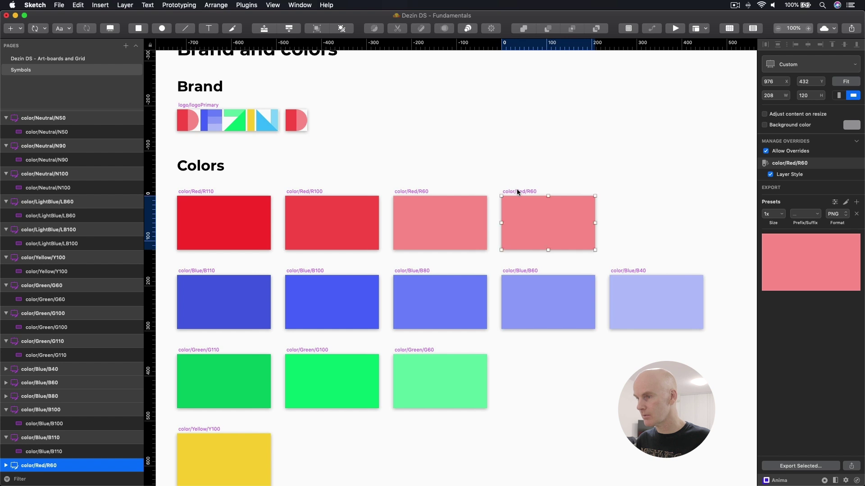
{"action": "scroll", "coordinate": [49, 360], "scroll_direction": "down", "scroll_amount": 5}
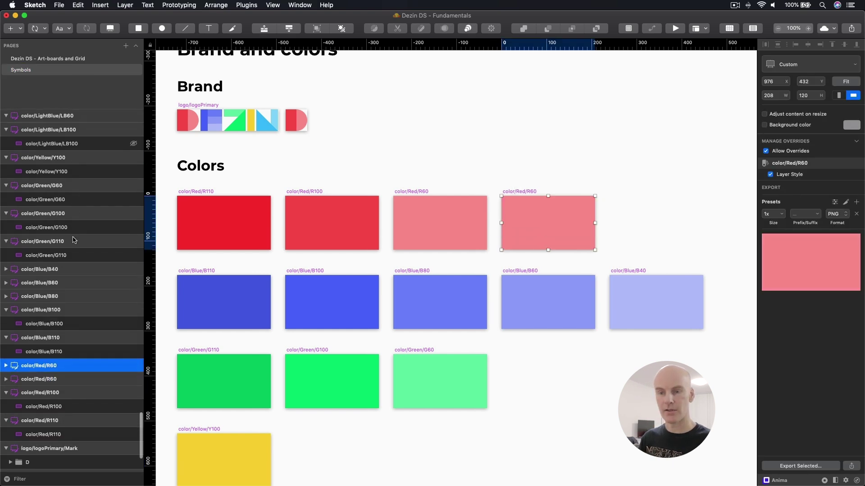
{"action": "double_click", "coordinate": [49, 360]}
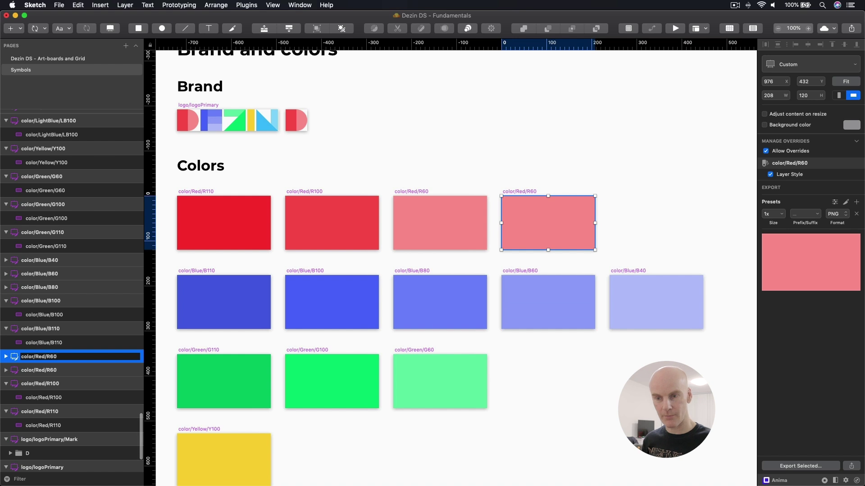
{"action": "type", "text": "3"}
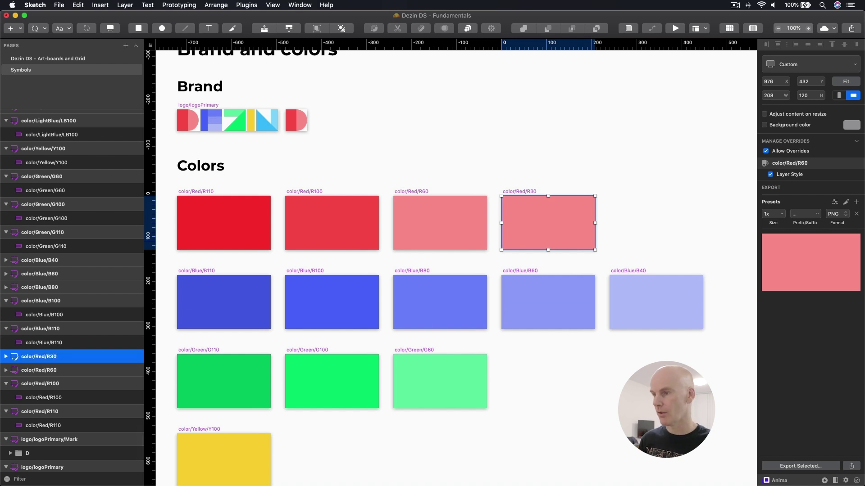
{"action": "key", "text": "Return"}
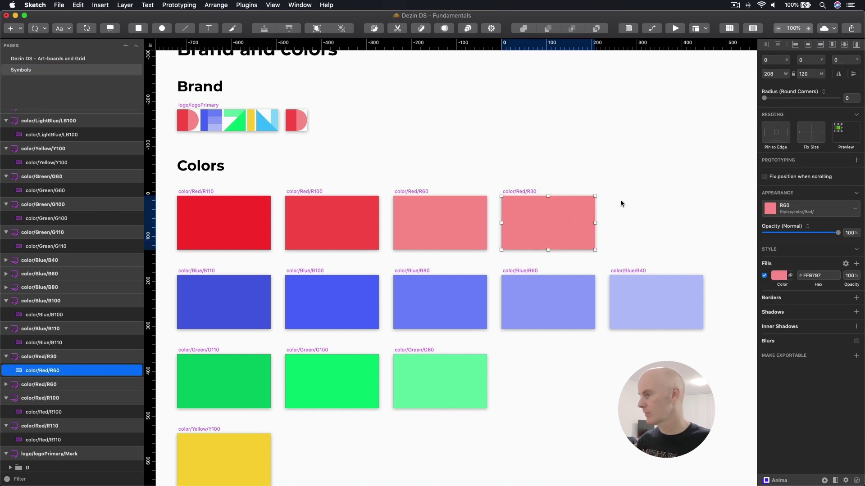
Step: Give the color/Red/R30 symbol a solid pale pink FFCBCB fill
{"action": "left_click", "coordinate": [851, 276]}
{"action": "type", "text": "50"}
{"action": "key", "text": "Return"}
{"action": "left_click", "coordinate": [779, 280]}
{"action": "left_click", "coordinate": [768, 392]}
{"action": "left_click", "coordinate": [547, 220]}
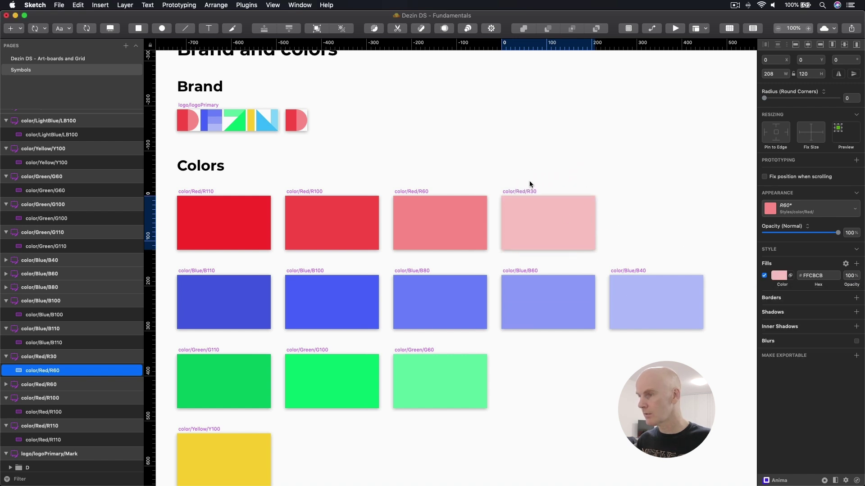
{"action": "left_click", "coordinate": [525, 201]}
Step: Create a new layer style named color/Red/R30 from the pink fill
{"action": "left_click", "coordinate": [534, 219]}
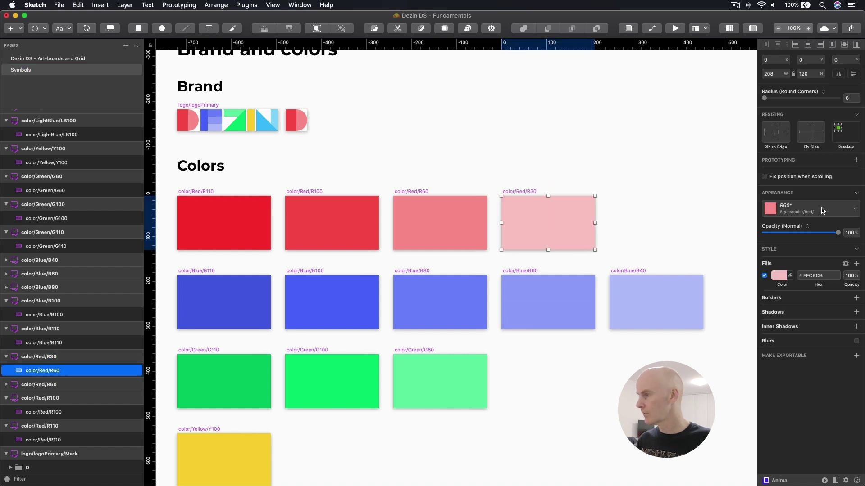
{"action": "left_click", "coordinate": [813, 208]}
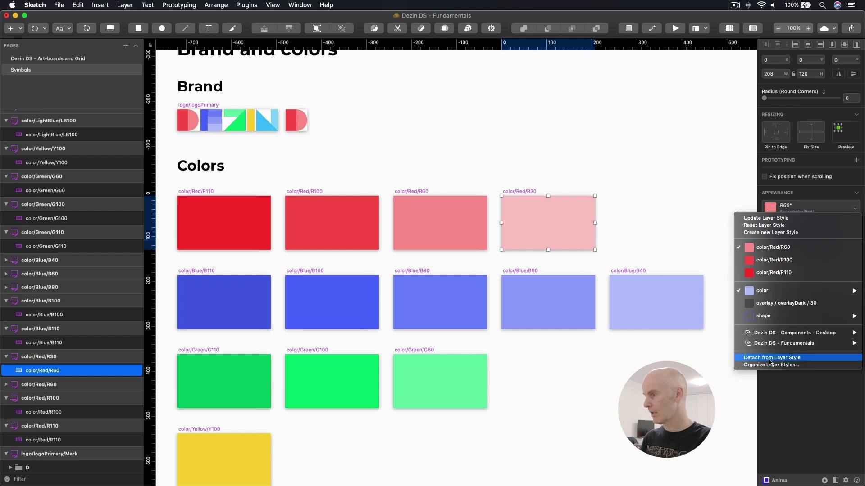
{"action": "left_click", "coordinate": [771, 233]}
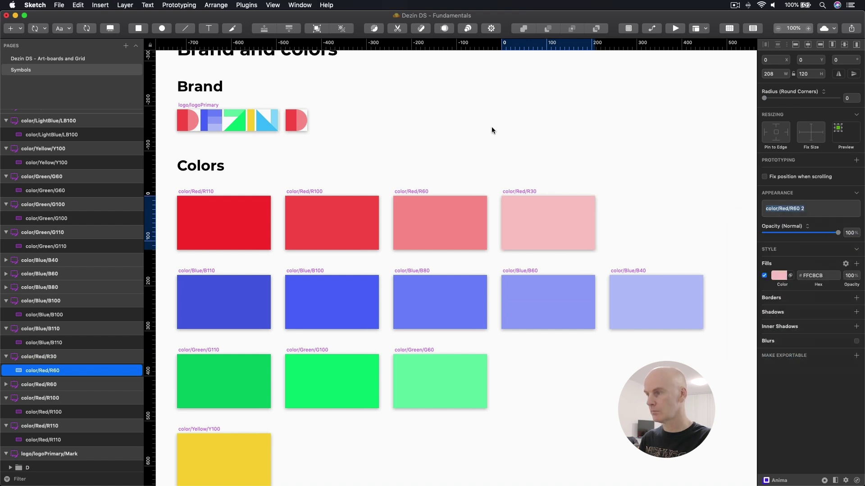
{"action": "left_click", "coordinate": [818, 207]}
{"action": "key", "text": "BackSpace"}
{"action": "key", "text": "BackSpace"}
{"action": "key", "text": "BackSpace"}
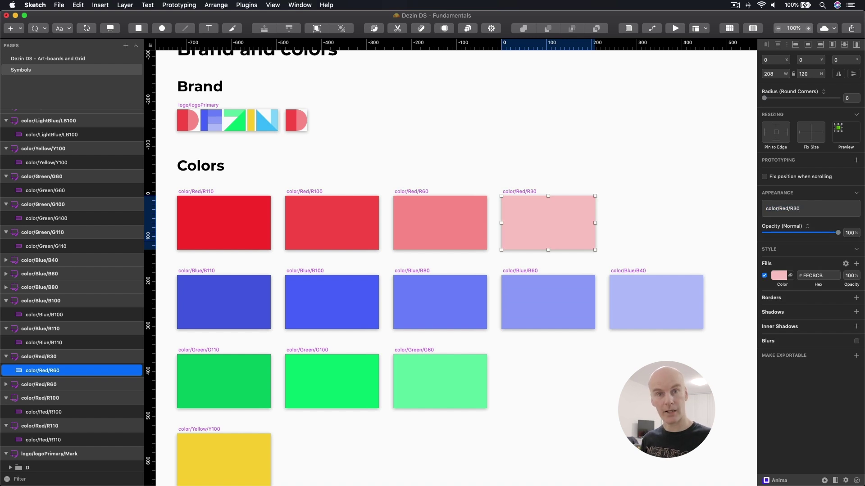
{"action": "key", "text": "Return"}
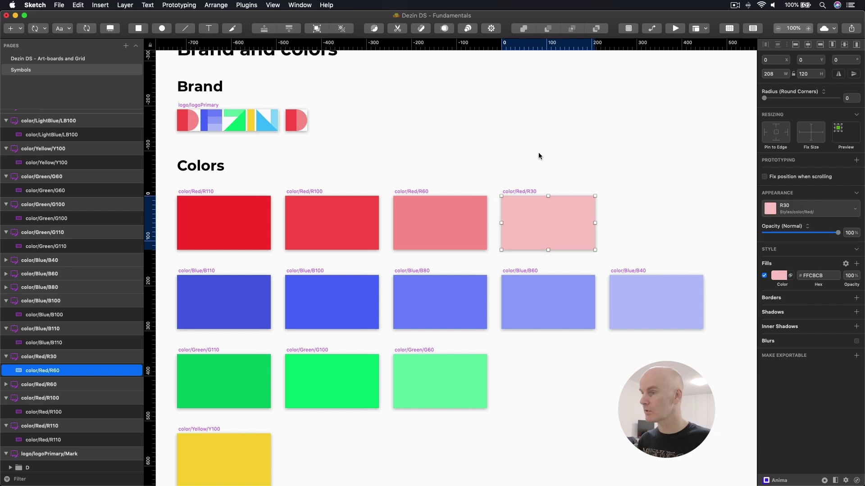
{"action": "left_click", "coordinate": [534, 153]}
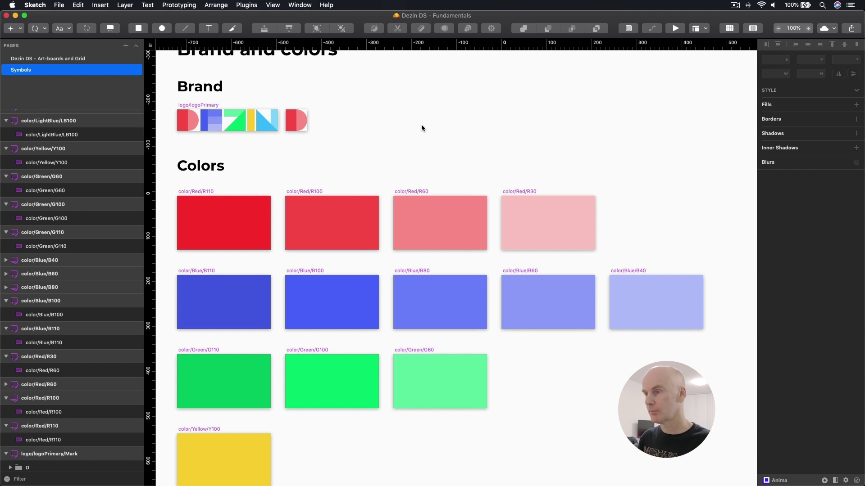
{"action": "key", "text": "super+Tab"}
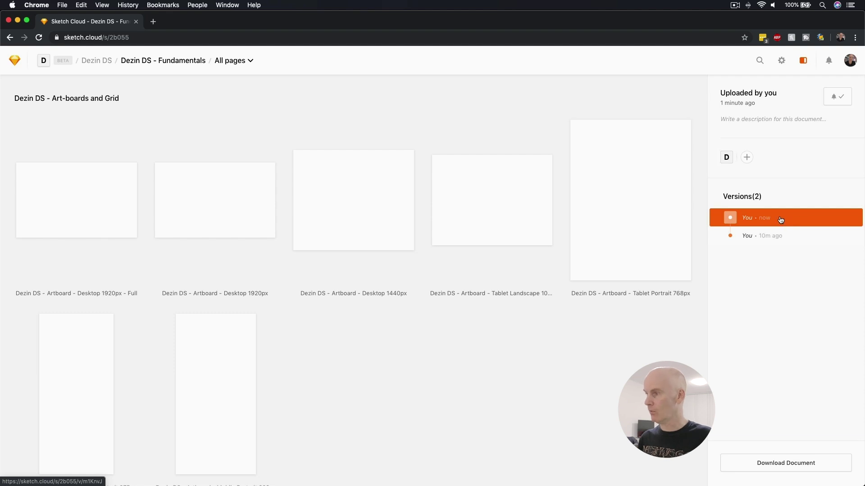
Step: Open the color/Red/R30 symbol's detail view in the Sketch Cloud Fundamentals document
{"action": "scroll", "coordinate": [379, 228], "scroll_direction": "down", "scroll_amount": 9}
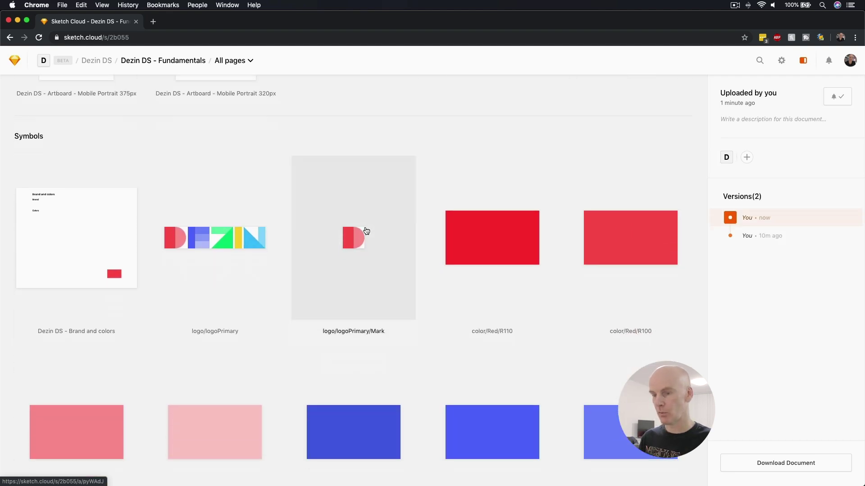
{"action": "scroll", "coordinate": [366, 231], "scroll_direction": "down", "scroll_amount": 8}
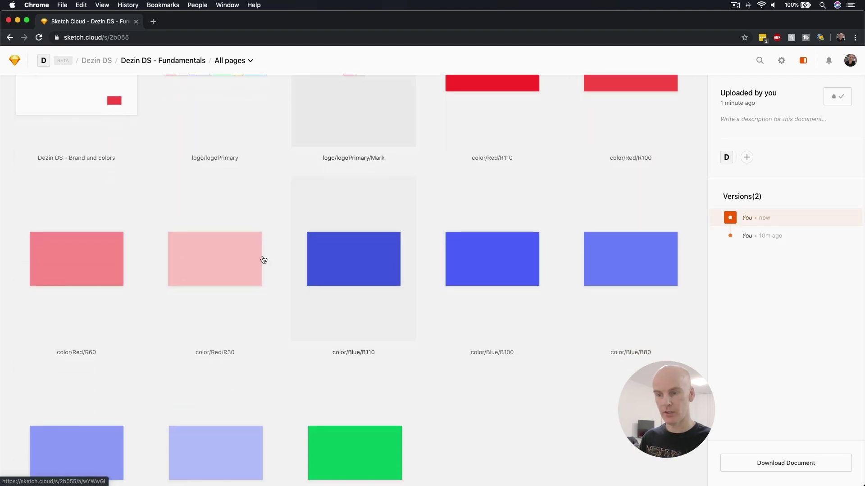
{"action": "left_click", "coordinate": [212, 261]}
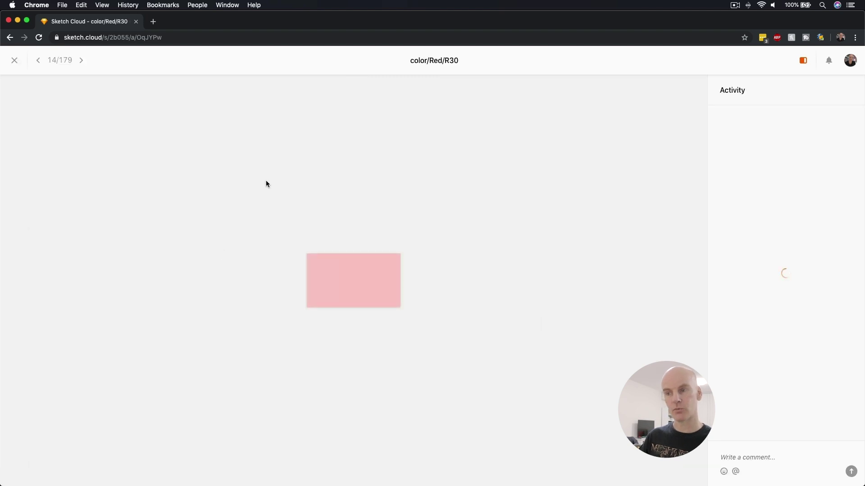
{"action": "left_click", "coordinate": [15, 60]}
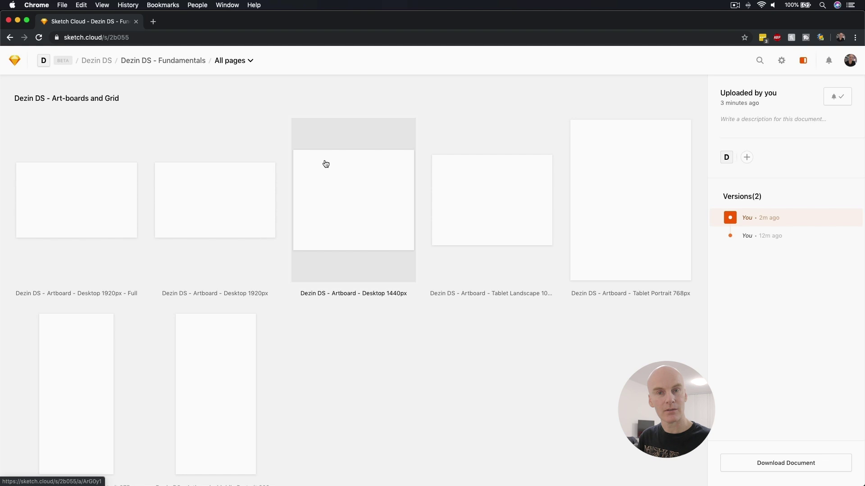
{"action": "scroll", "coordinate": [240, 160], "scroll_direction": "down", "scroll_amount": 12}
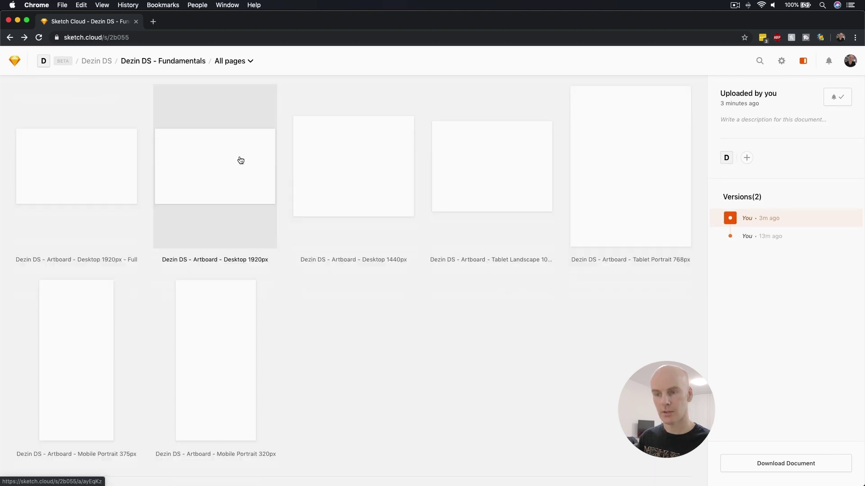
{"action": "left_click", "coordinate": [210, 232]}
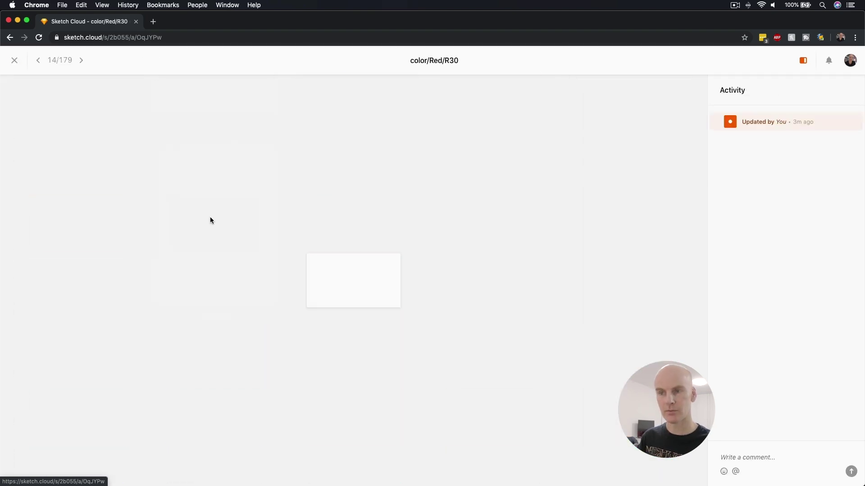
Step: Post a comment mentioning a teammate: "We don't need this, please delete 💯"
{"action": "left_click", "coordinate": [752, 457]}
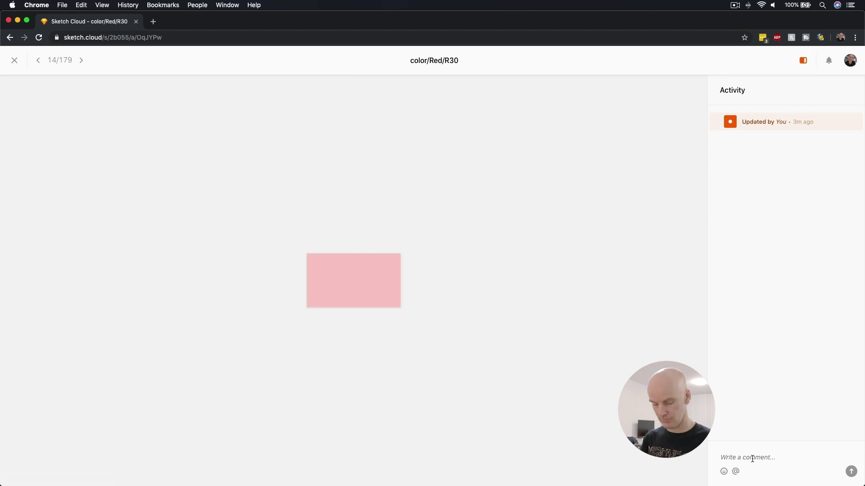
{"action": "type", "text": "@"}
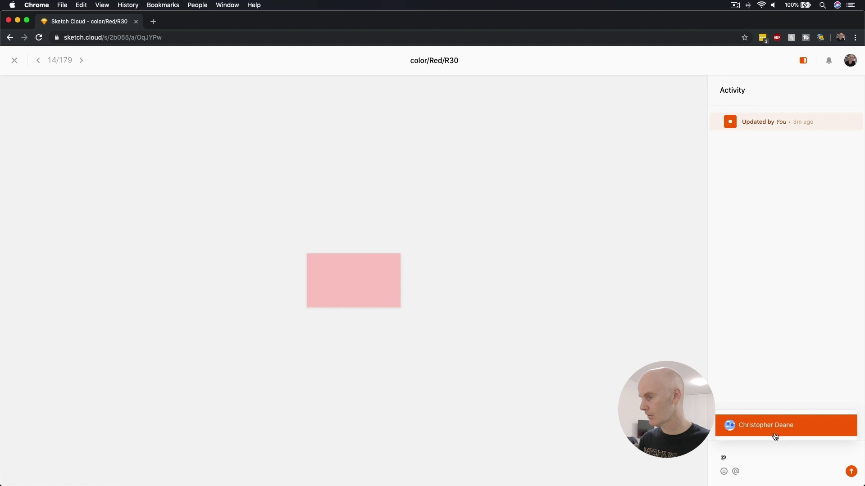
{"action": "left_click", "coordinate": [770, 425]}
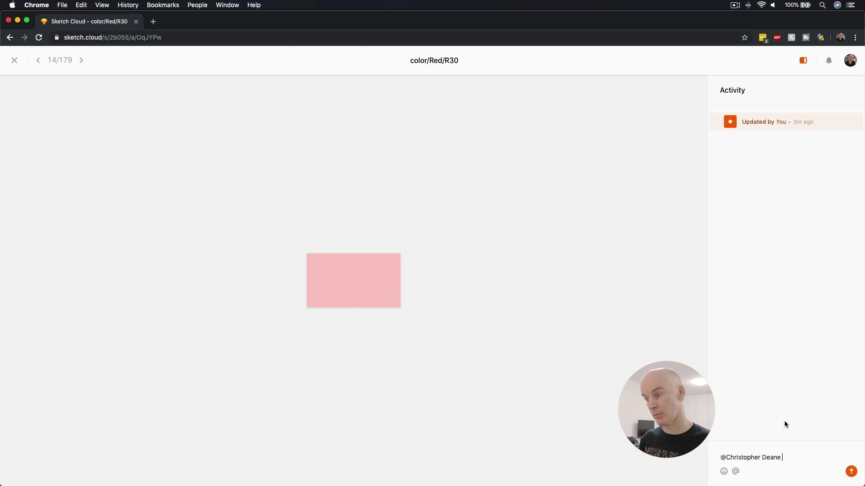
{"action": "type", "text": "- "}
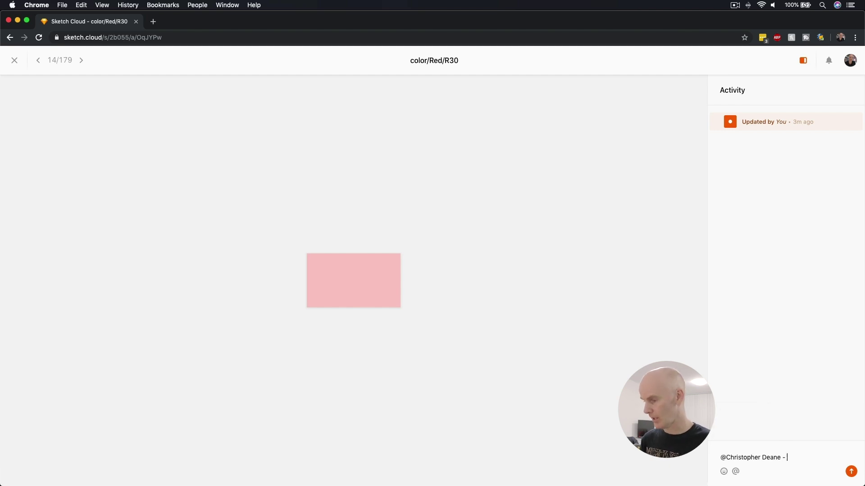
{"action": "type", "text": "We don't"}
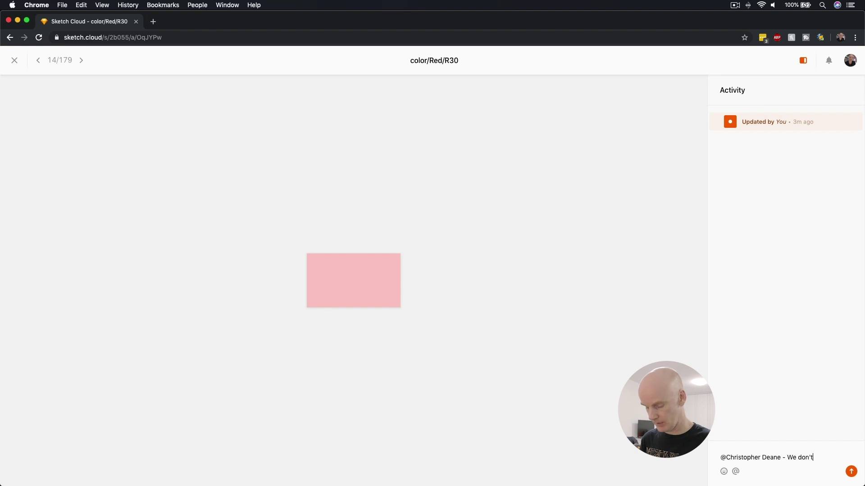
{"action": "type", "text": " need this, pl"}
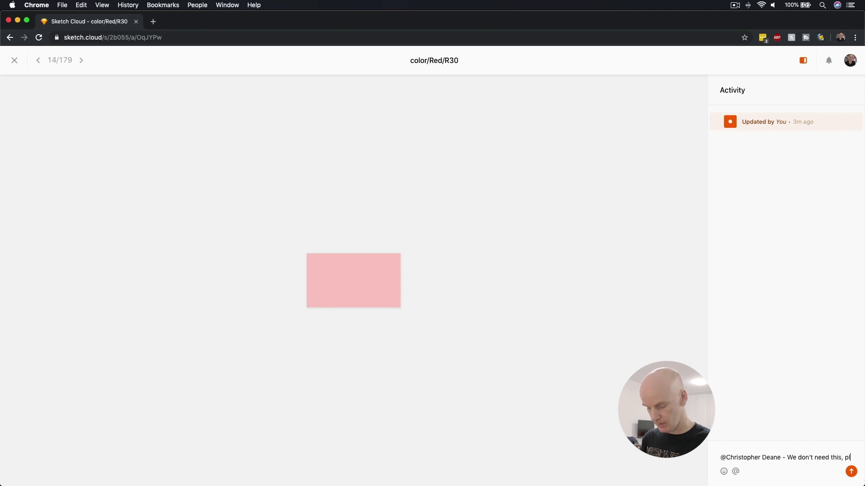
{"action": "type", "text": "ease d"}
{"action": "type", "text": "ele"}
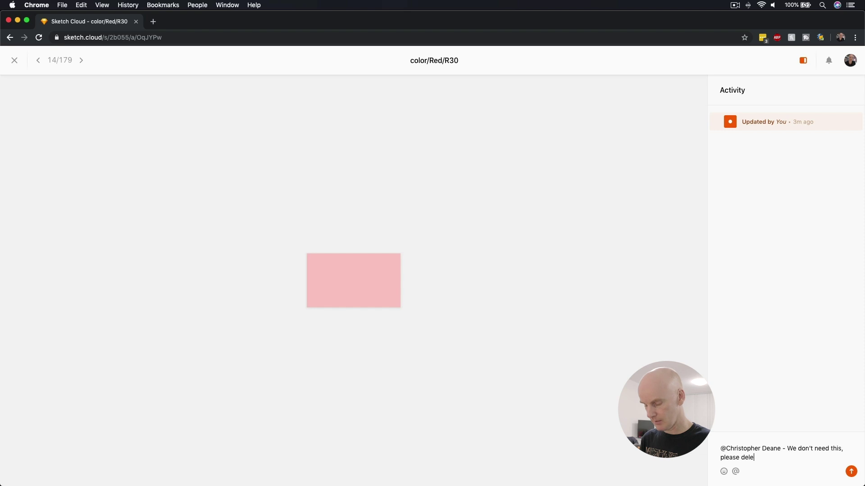
{"action": "type", "text": "te :"}
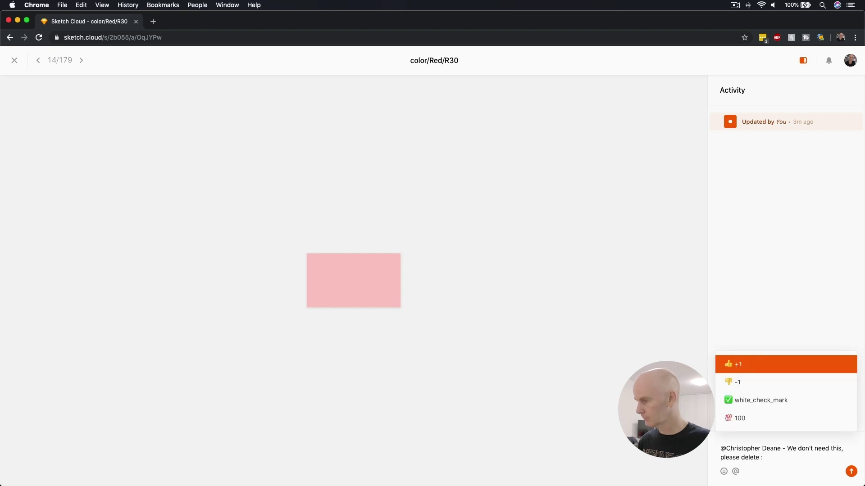
{"action": "left_click", "coordinate": [785, 423]}
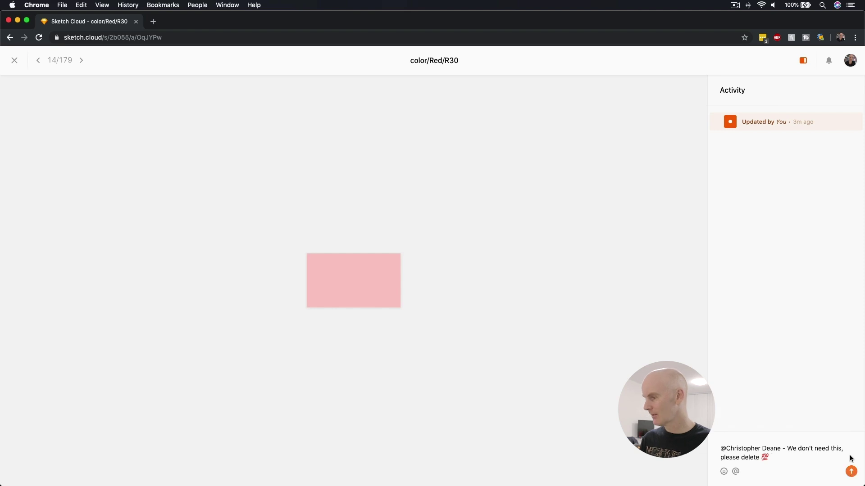
{"action": "left_click", "coordinate": [851, 471]}
{"action": "mouse_move", "coordinate": [777, 156]}
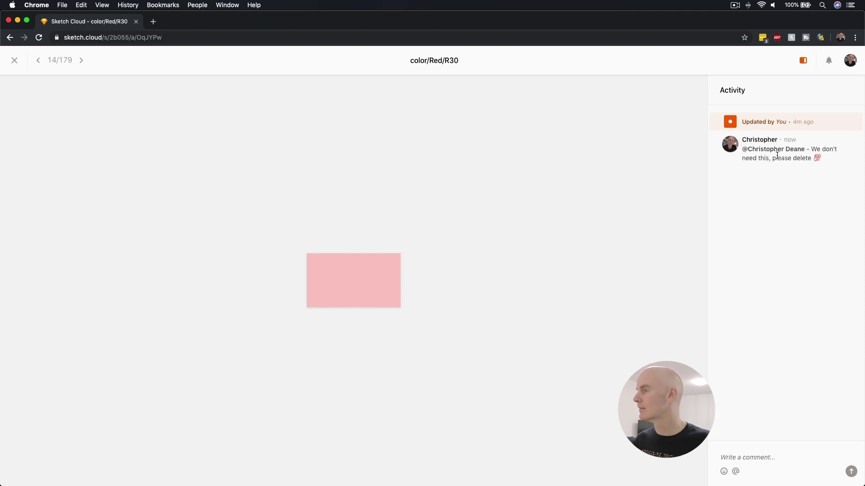
{"action": "left_click", "coordinate": [849, 61]}
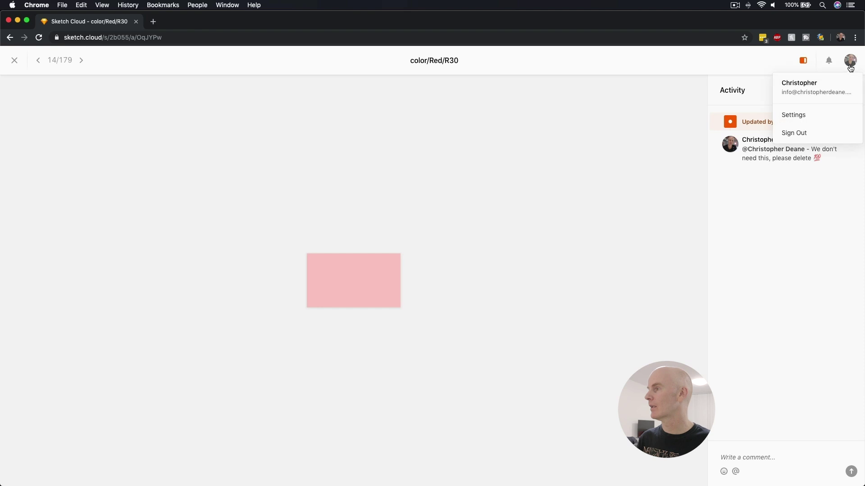
Step: Sign out of Sketch Cloud, sign in with the other team account, and open its mention notification for color/Red/R30
{"action": "left_click", "coordinate": [798, 134]}
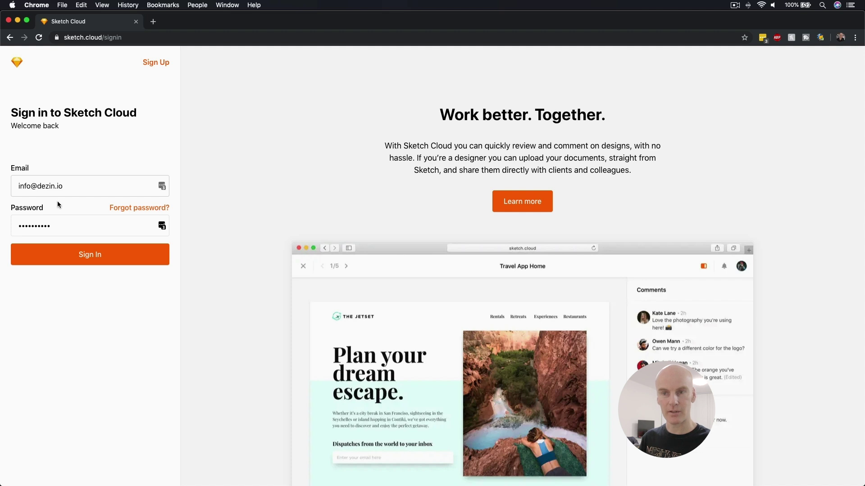
{"action": "left_click", "coordinate": [58, 256]}
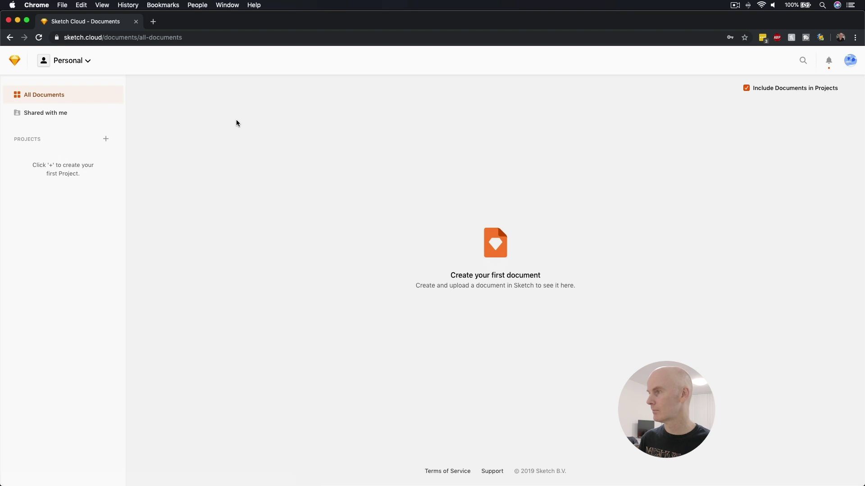
{"action": "left_click", "coordinate": [829, 63]}
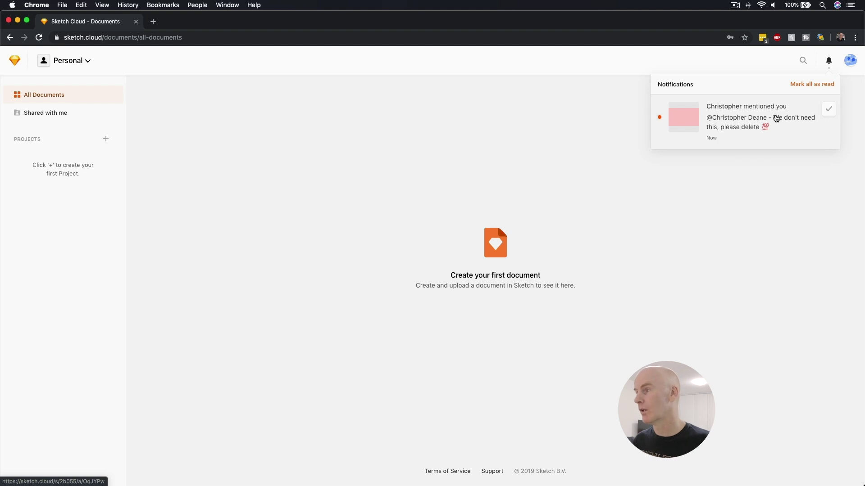
{"action": "left_click", "coordinate": [723, 120]}
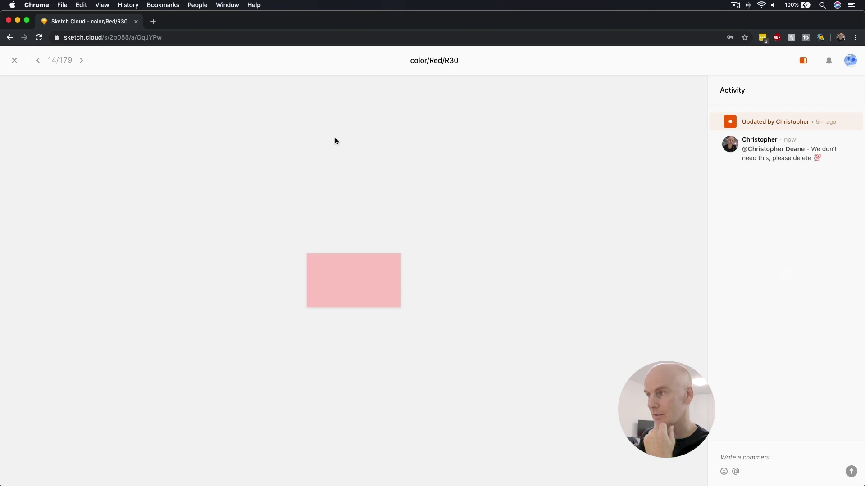
Step: Sign Sketch in to the Dezin Sketch Cloud account from Account preferences, entering its e-mail and password
{"action": "left_click", "coordinate": [36, 5]}
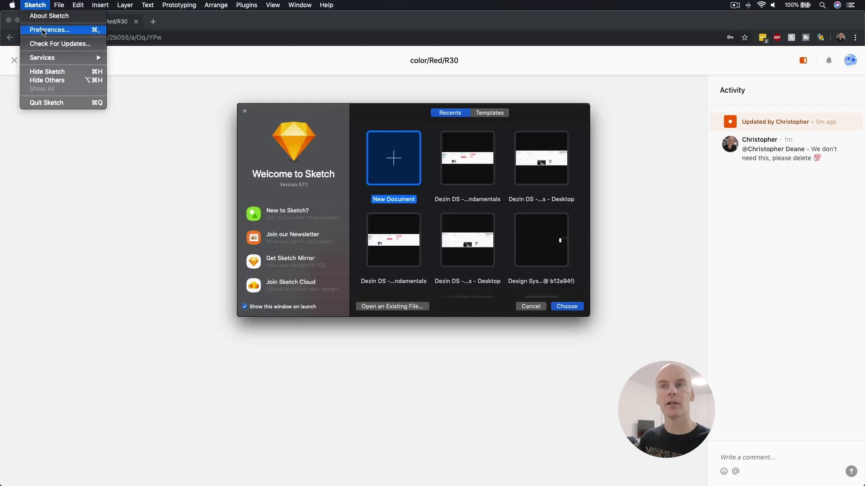
{"action": "left_click", "coordinate": [45, 31]}
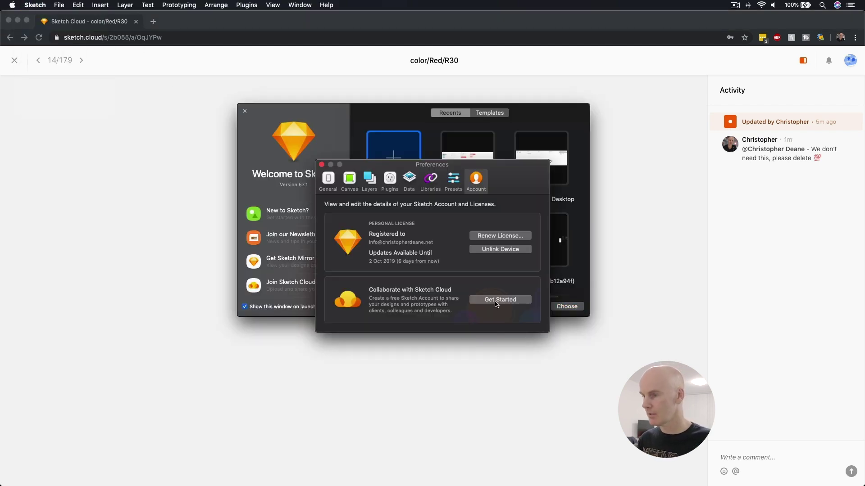
{"action": "left_click", "coordinate": [497, 300]}
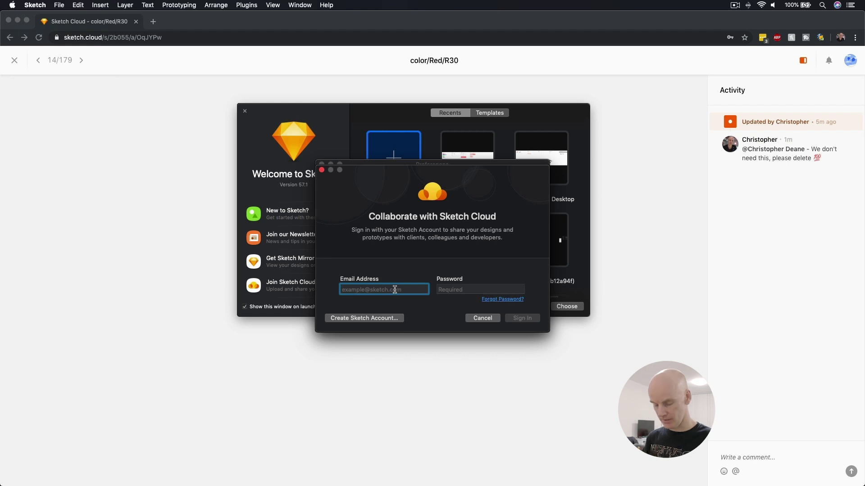
{"action": "left_click", "coordinate": [485, 289]}
{"action": "type", "text": "•••••••••"}
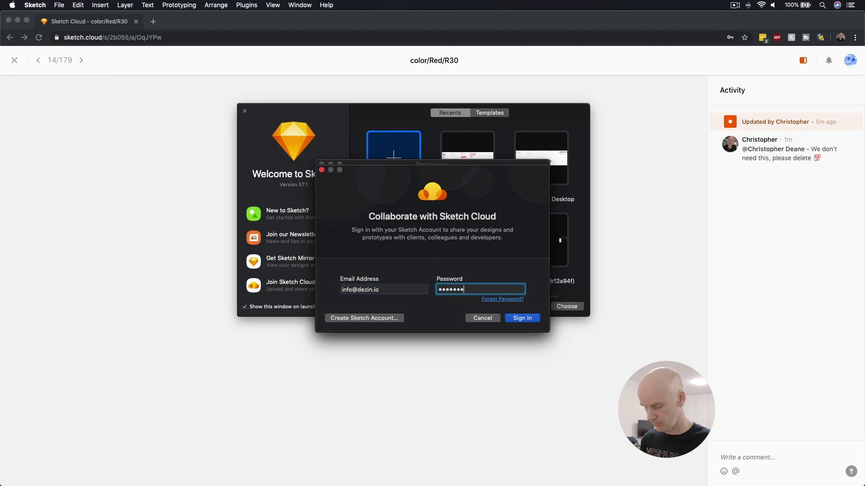
{"action": "type", "text": "•"}
{"action": "left_click", "coordinate": [523, 320]}
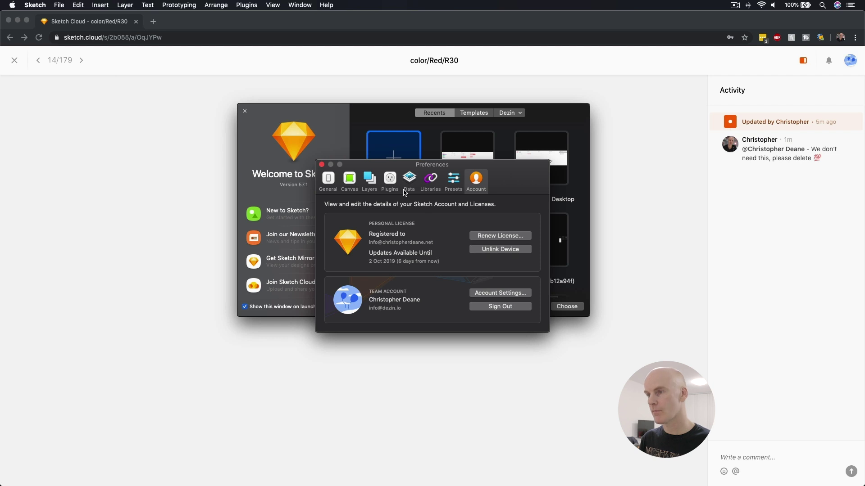
Step: Open the Dezin DS - Fundamentals cloud document from the Dezin tab of the Welcome window
{"action": "left_click", "coordinate": [553, 121]}
{"action": "left_click", "coordinate": [507, 116]}
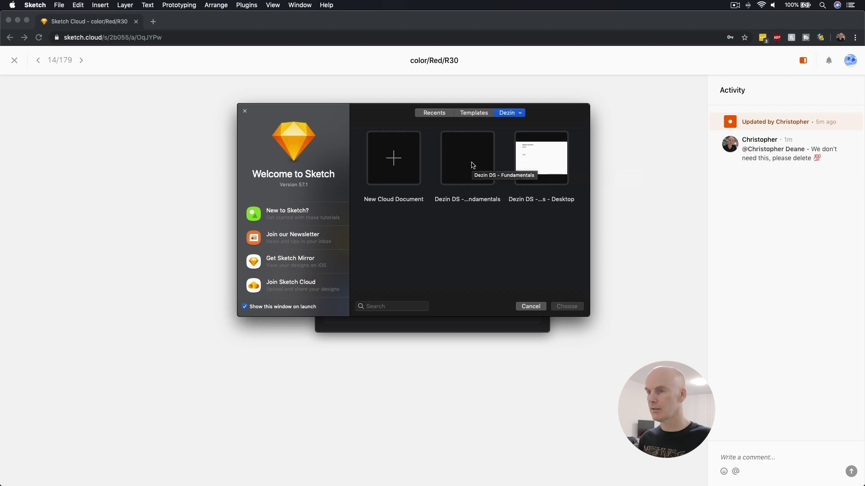
{"action": "left_click", "coordinate": [472, 166]}
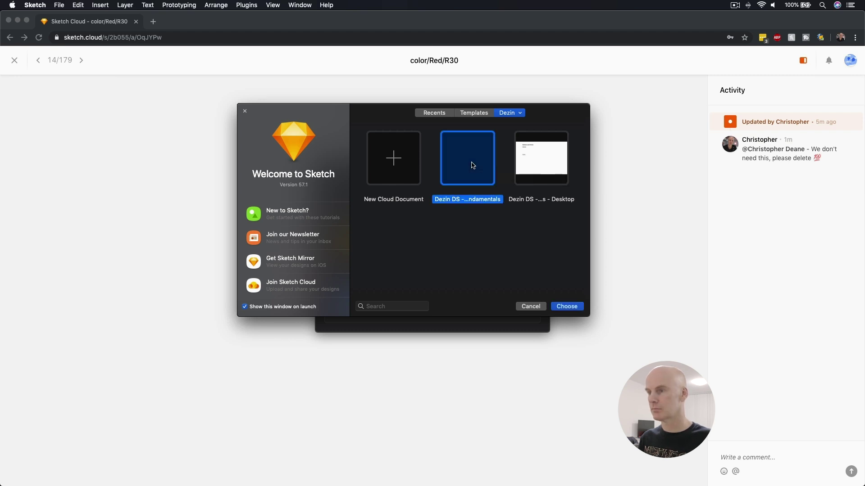
{"action": "left_click", "coordinate": [546, 304]}
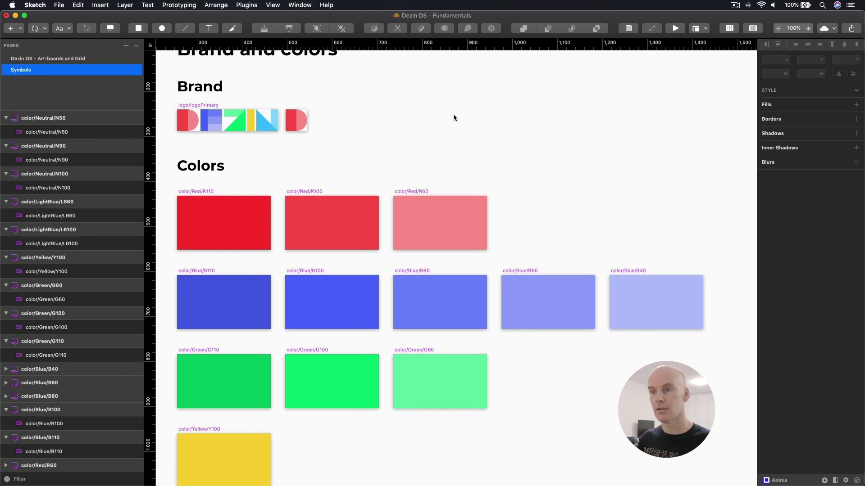
Step: Remove the unused color/Red/R30 layer style with Automate's Remove Unused Layer Styles, then return to Chrome
{"action": "left_click", "coordinate": [255, 4]}
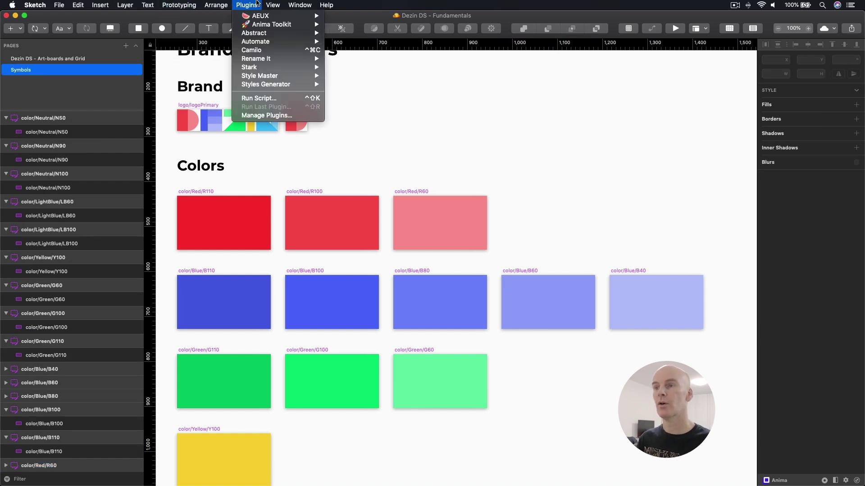
{"action": "mouse_move", "coordinate": [271, 41]}
{"action": "mouse_move", "coordinate": [367, 85]}
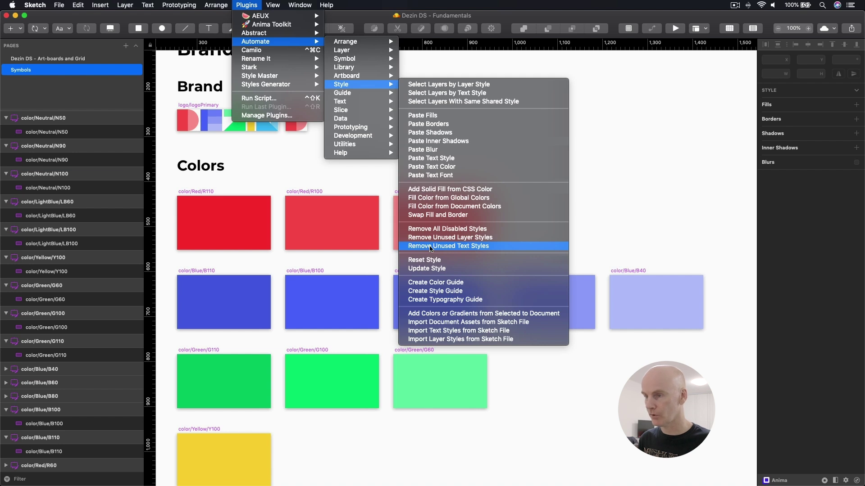
{"action": "left_click", "coordinate": [466, 239]}
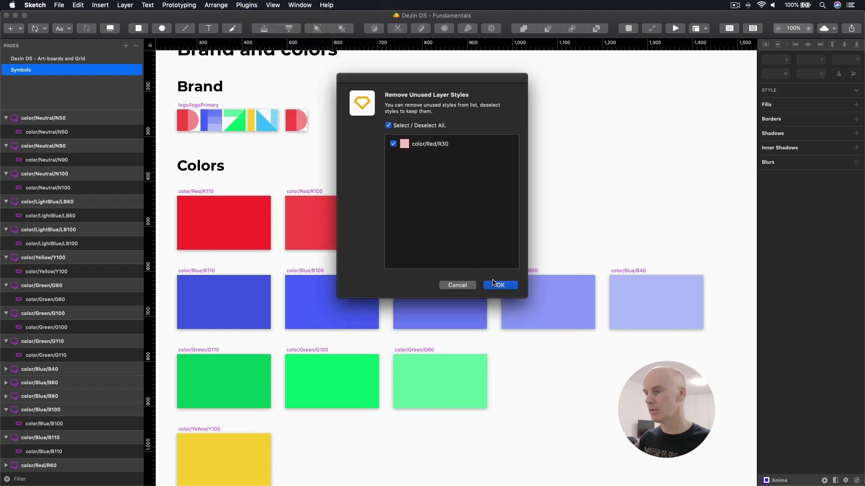
{"action": "left_click", "coordinate": [496, 286]}
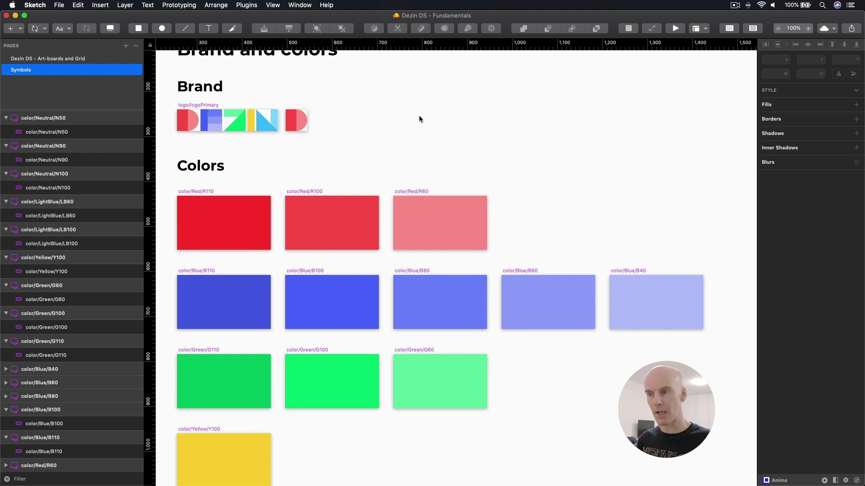
{"action": "key", "text": "super+Tab"}
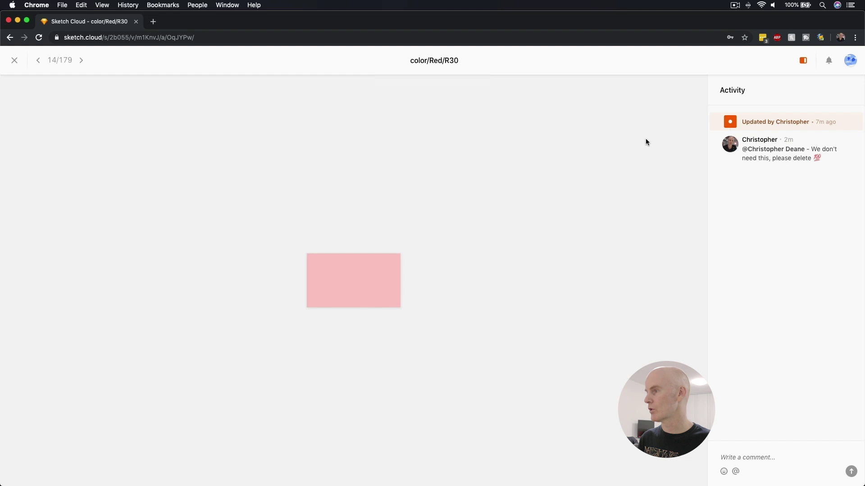
Step: Return to the document overview, load the latest version, and view a specific earlier version
{"action": "left_click", "coordinate": [14, 60]}
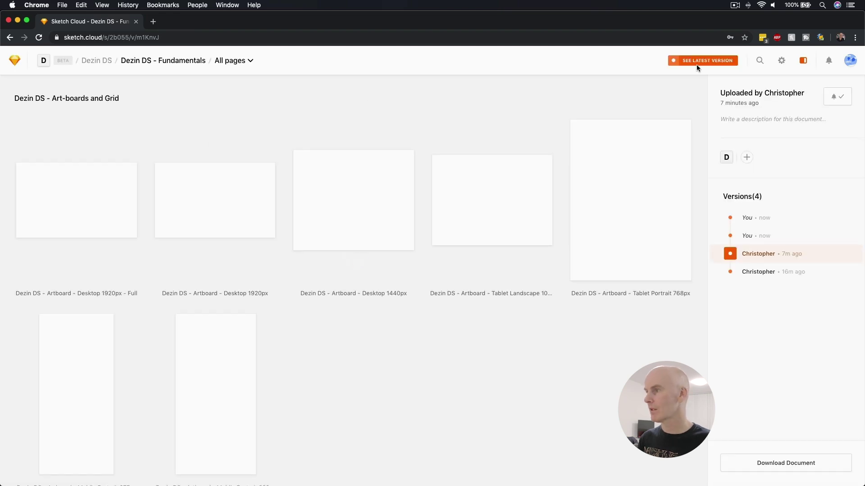
{"action": "left_click", "coordinate": [697, 63]}
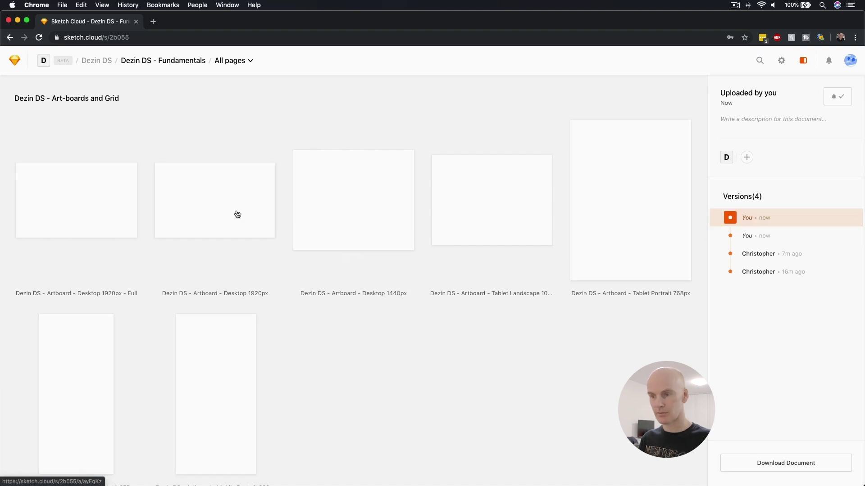
{"action": "scroll", "coordinate": [236, 215], "scroll_direction": "down", "scroll_amount": 15}
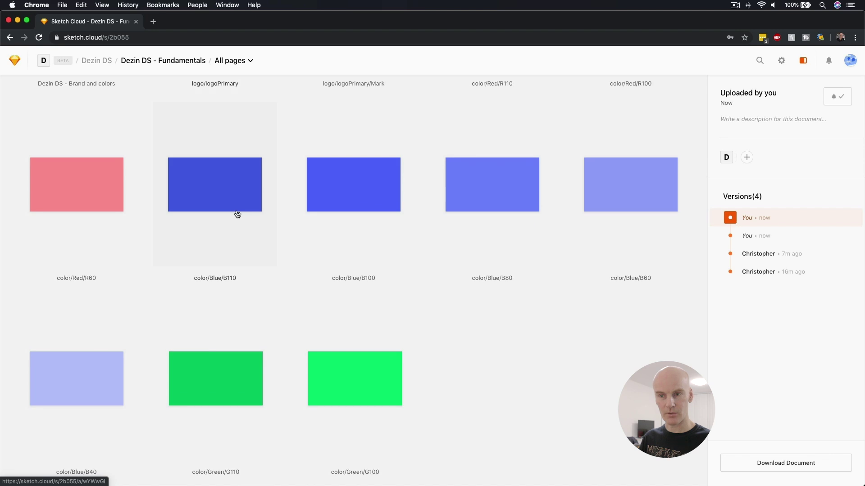
{"action": "scroll", "coordinate": [238, 215], "scroll_direction": "up", "scroll_amount": 3}
{"action": "scroll", "coordinate": [237, 214], "scroll_direction": "down", "scroll_amount": 3}
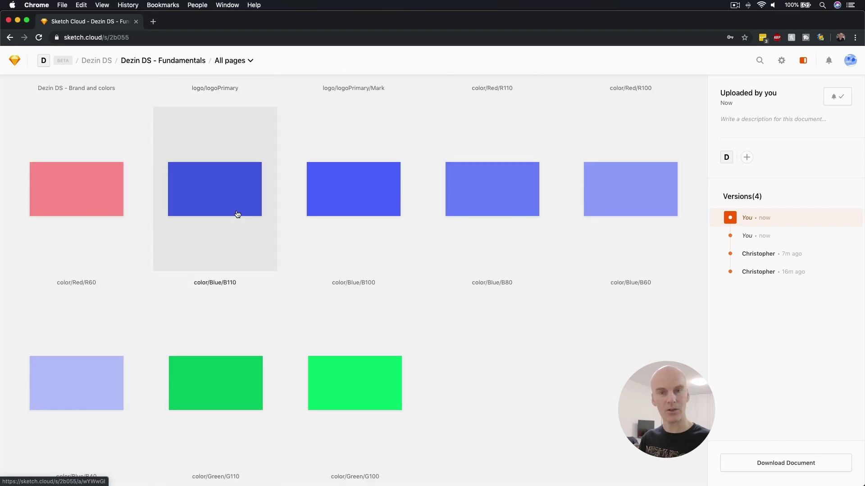
{"action": "left_click", "coordinate": [839, 237]}
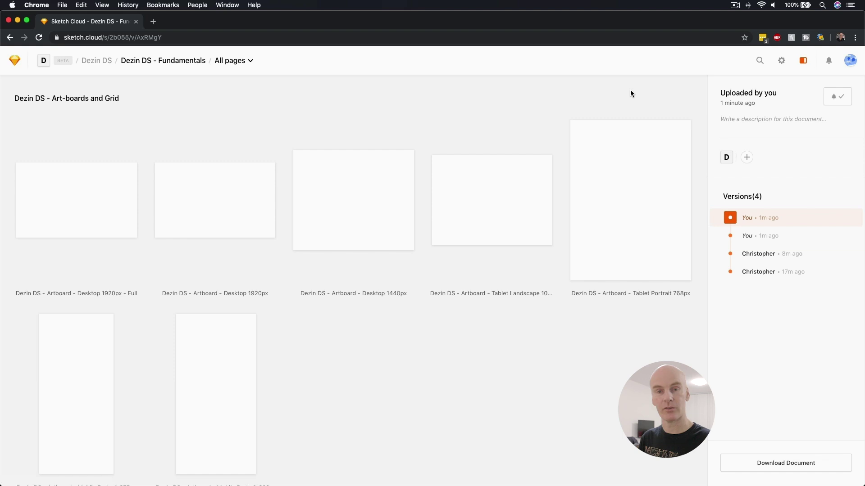
Step: Sign in to Sketch Cloud with another account, switch to the Dezin team, and open Fundamentals
{"action": "left_click", "coordinate": [850, 61]}
{"action": "left_click", "coordinate": [808, 135]}
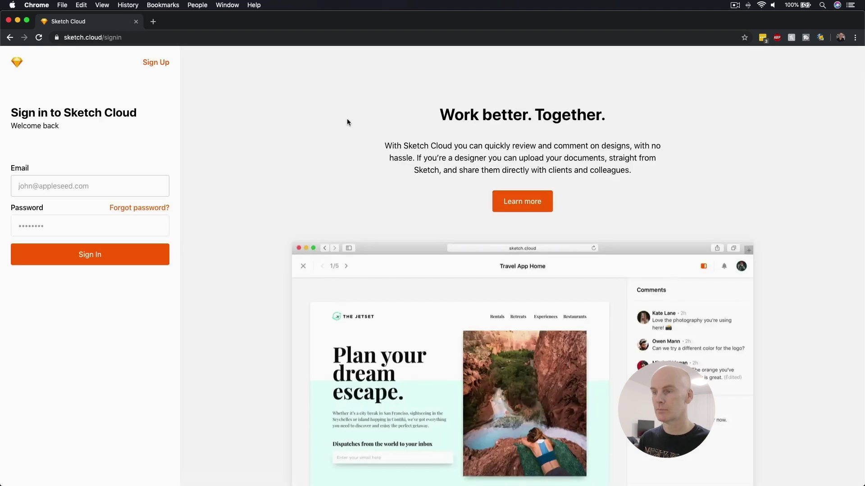
{"action": "left_click", "coordinate": [82, 244]}
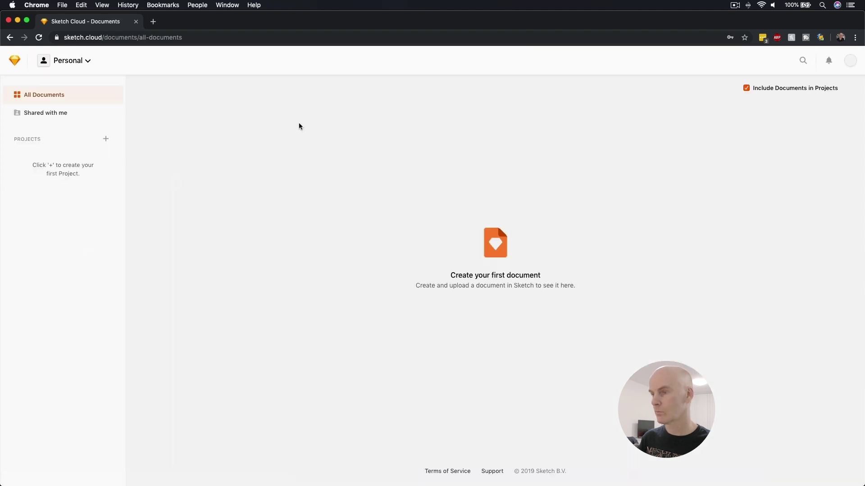
{"action": "left_click", "coordinate": [87, 61]}
{"action": "left_click", "coordinate": [67, 112]}
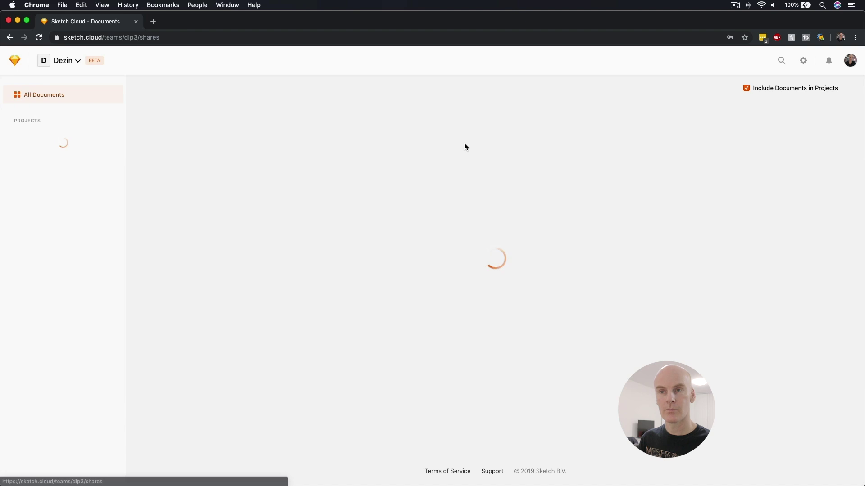
{"action": "left_click", "coordinate": [243, 195]}
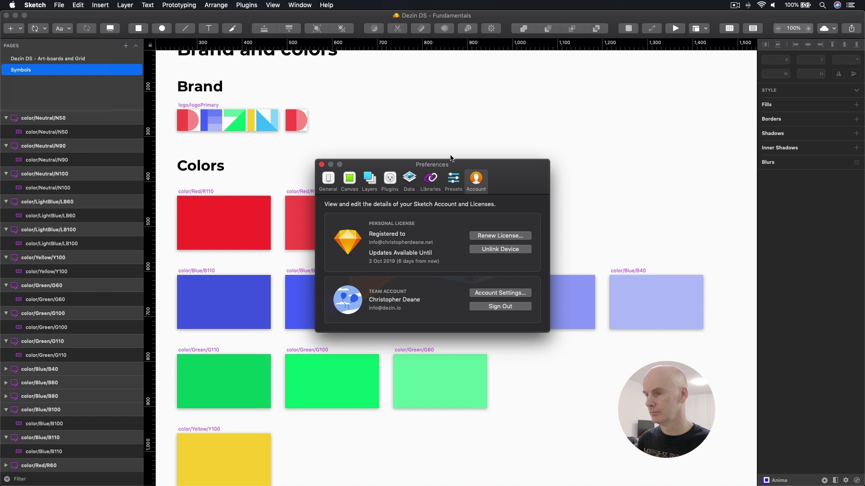
Step: Replace Sketch's signed-in team account with a different Sketch Cloud account, then close Preferences and return to the browser
{"action": "left_click", "coordinate": [500, 307]}
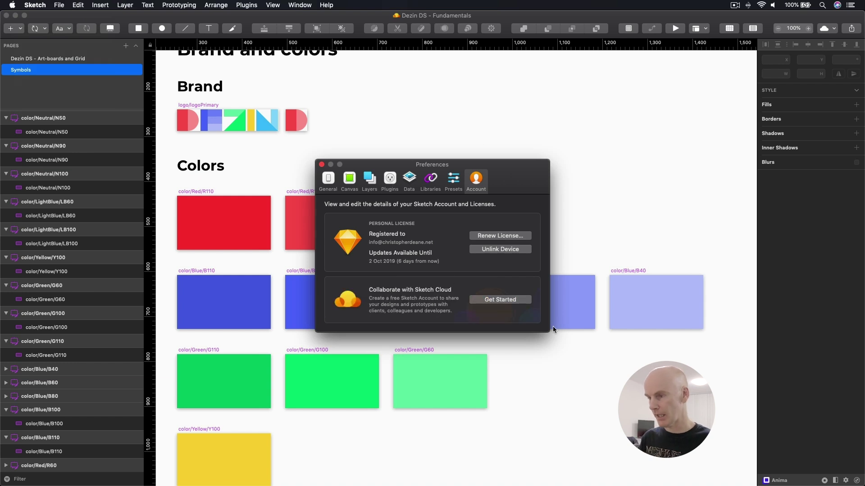
{"action": "left_click", "coordinate": [504, 300]}
{"action": "key", "text": "super+v"}
{"action": "key", "text": "Tab"}
{"action": "type", "text": "**********"}
{"action": "key", "text": "Return"}
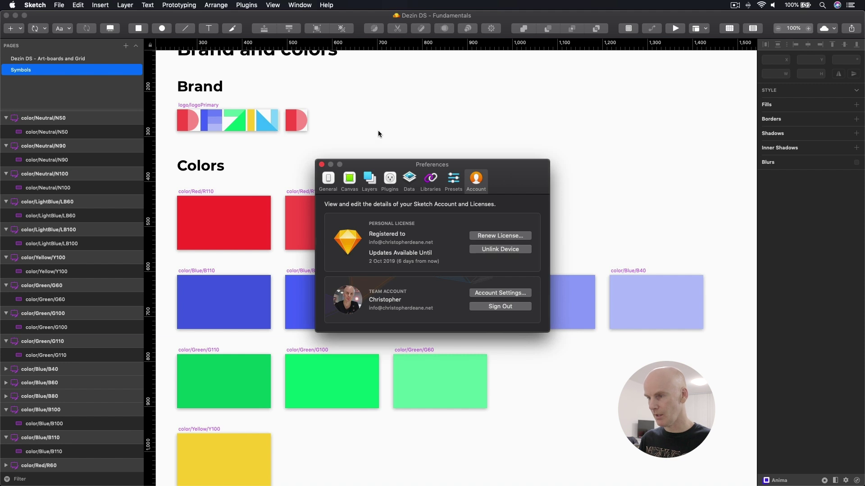
{"action": "key", "text": "super+w"}
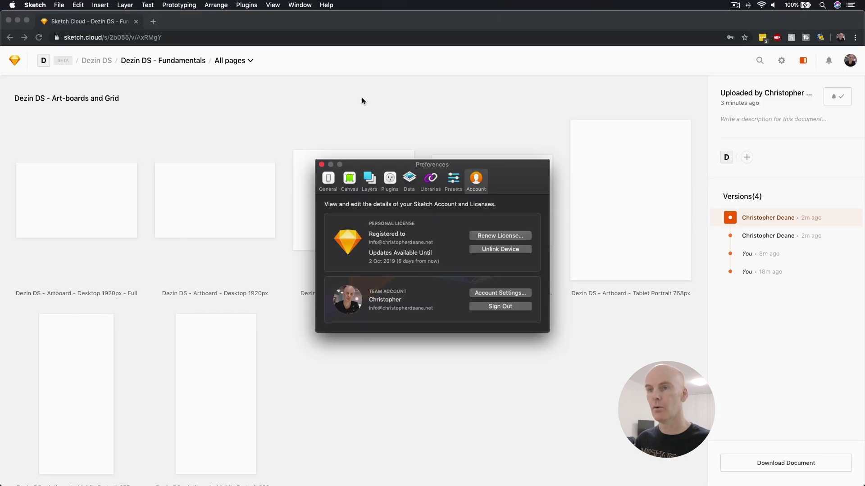
{"action": "left_click", "coordinate": [361, 101]}
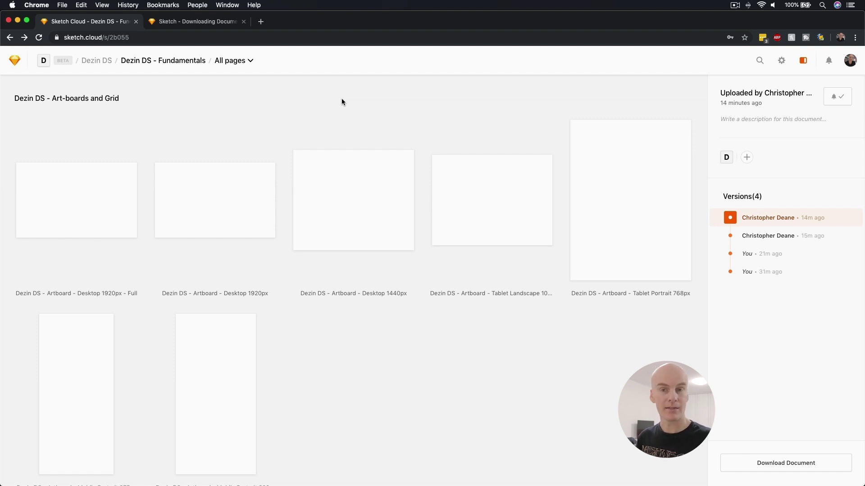
Step: Allow Download and Use as Library on Fundamentals, viewable by invited people only, and save
{"action": "left_click", "coordinate": [90, 62]}
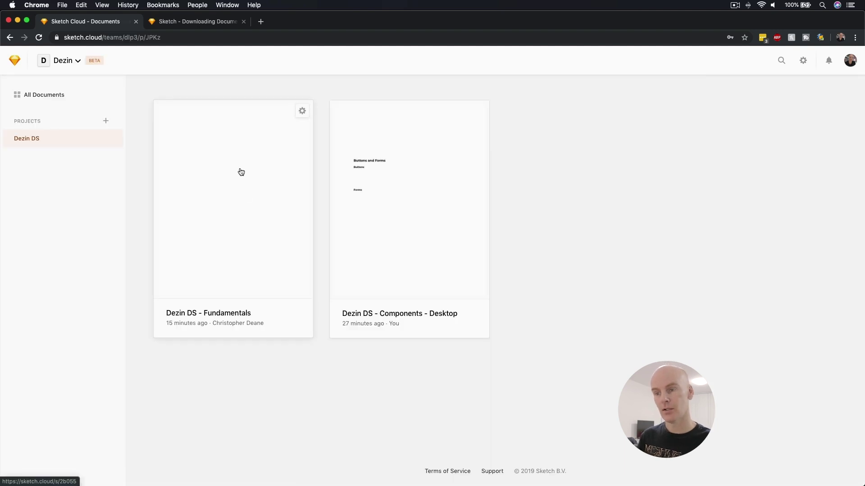
{"action": "left_click", "coordinate": [301, 111]}
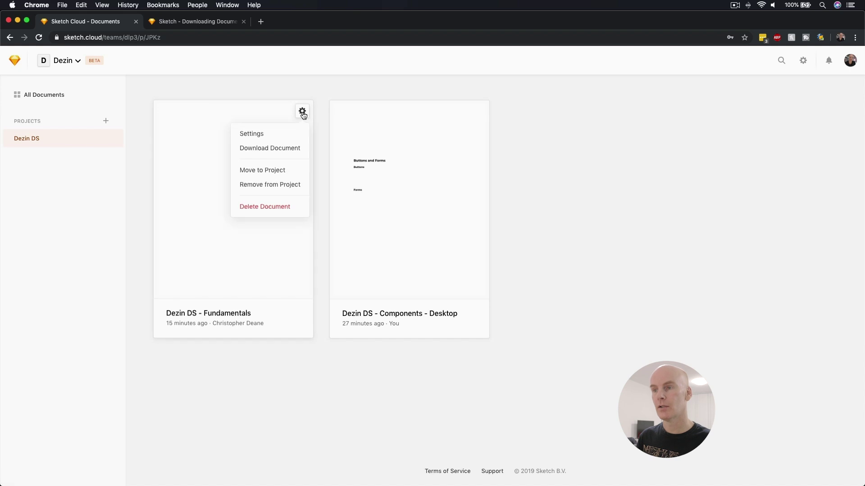
{"action": "left_click", "coordinate": [272, 134]}
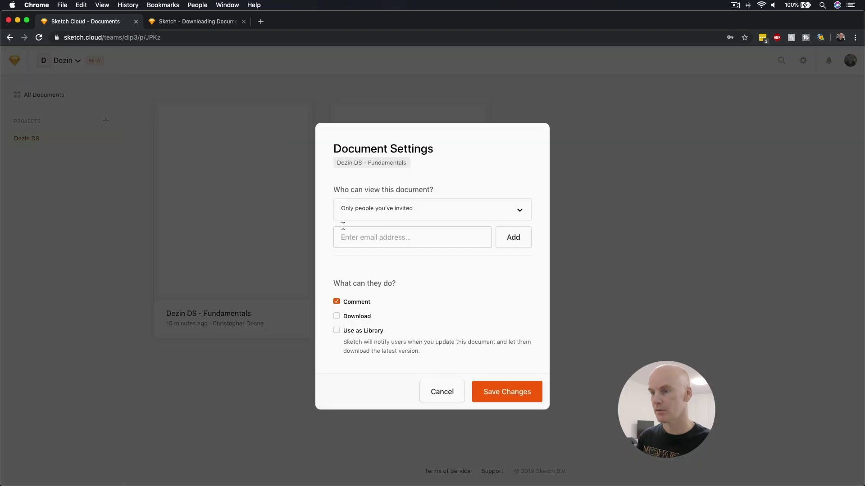
{"action": "left_click", "coordinate": [353, 317]}
{"action": "left_click", "coordinate": [338, 327]}
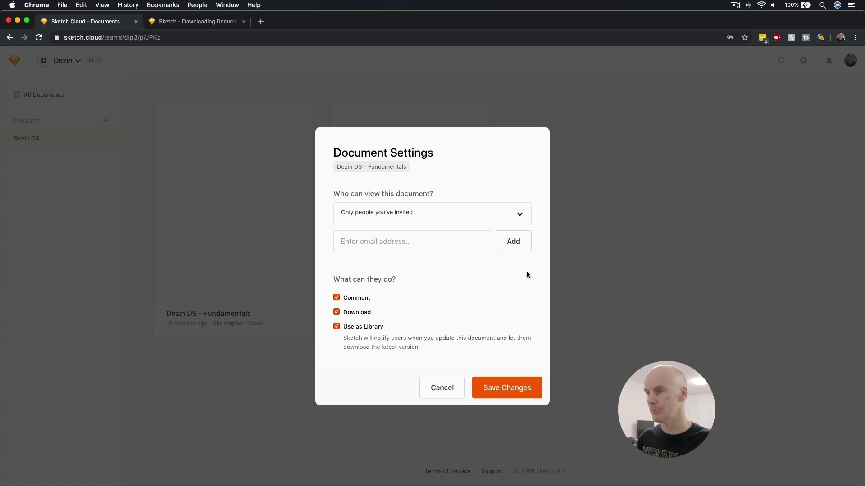
{"action": "left_click", "coordinate": [467, 221]}
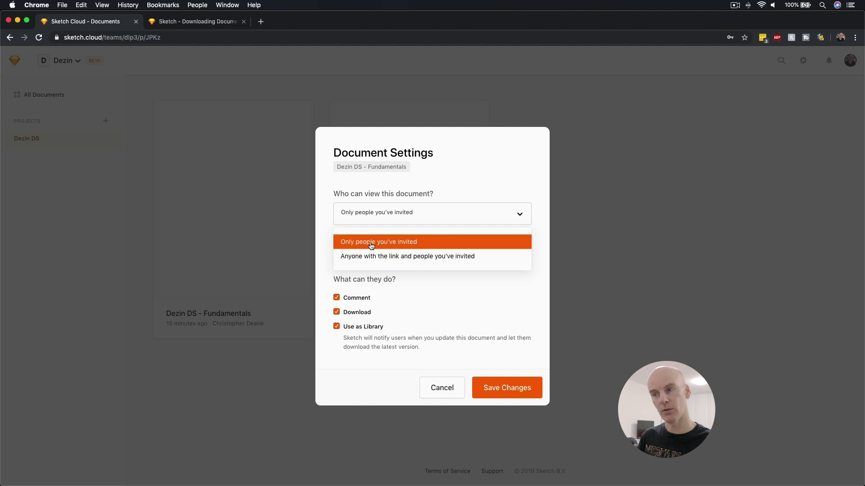
{"action": "left_click", "coordinate": [472, 168]}
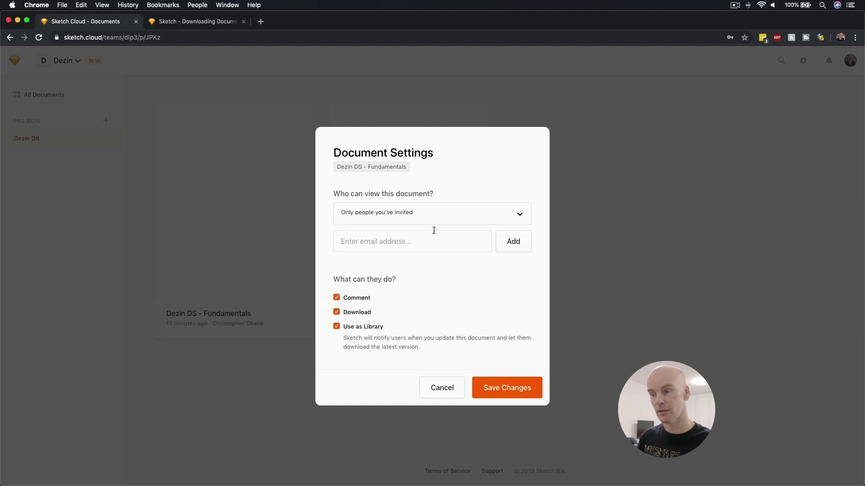
{"action": "left_click", "coordinate": [493, 388]}
Step: Enable Use as Library on Dezin DS - Components - Desktop and save its settings
{"action": "left_click", "coordinate": [477, 111]}
{"action": "left_click", "coordinate": [433, 135]}
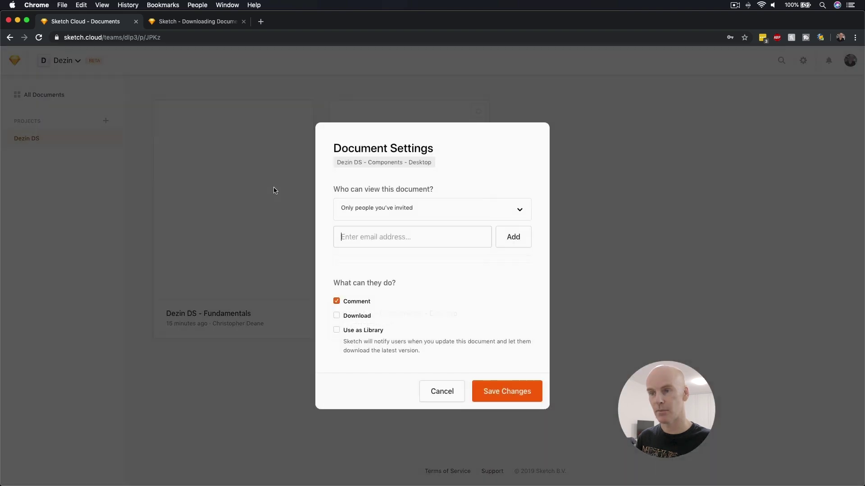
{"action": "left_click", "coordinate": [351, 328]}
{"action": "left_click", "coordinate": [533, 390]}
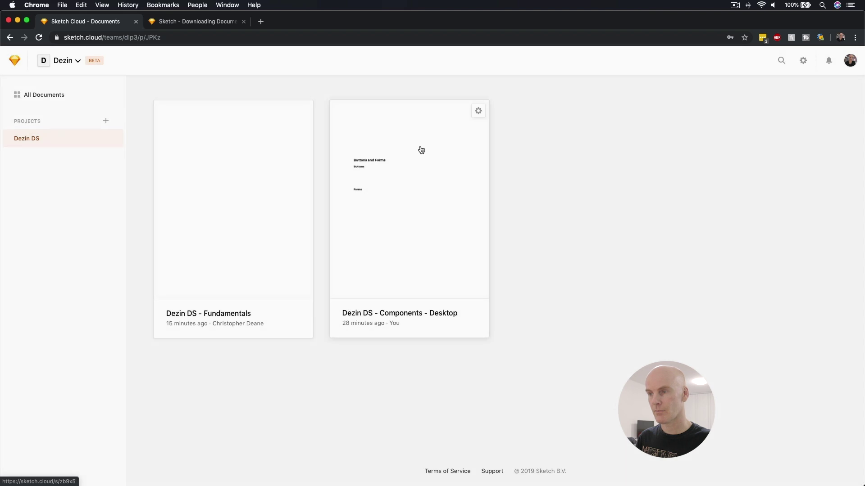
{"action": "left_click", "coordinate": [302, 113]}
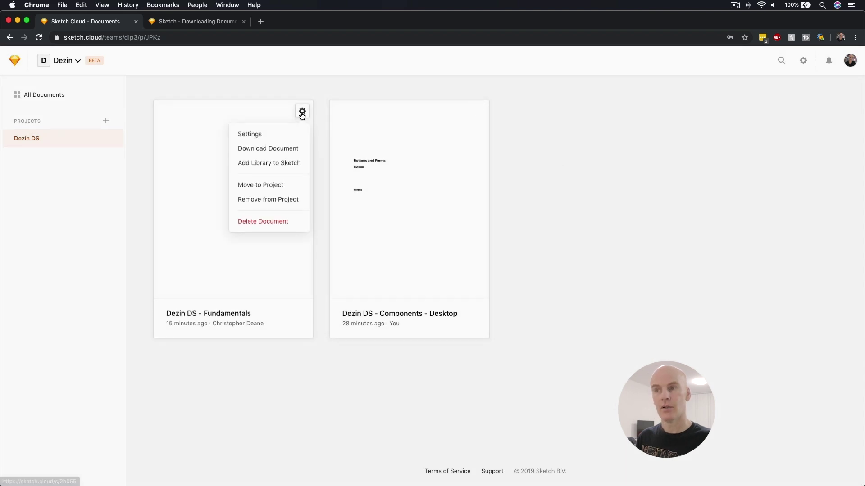
Step: Add the Fundamentals document to Sketch as a library, letting the browser open Sketch
{"action": "left_click", "coordinate": [259, 165]}
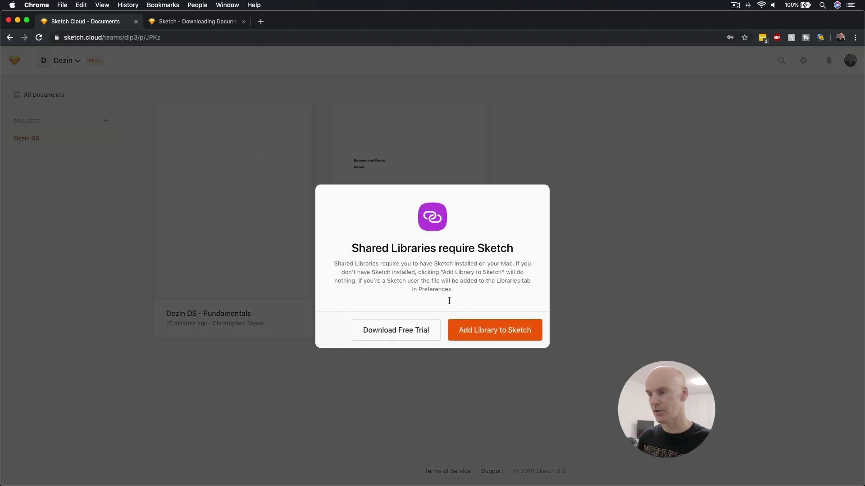
{"action": "left_click", "coordinate": [483, 332]}
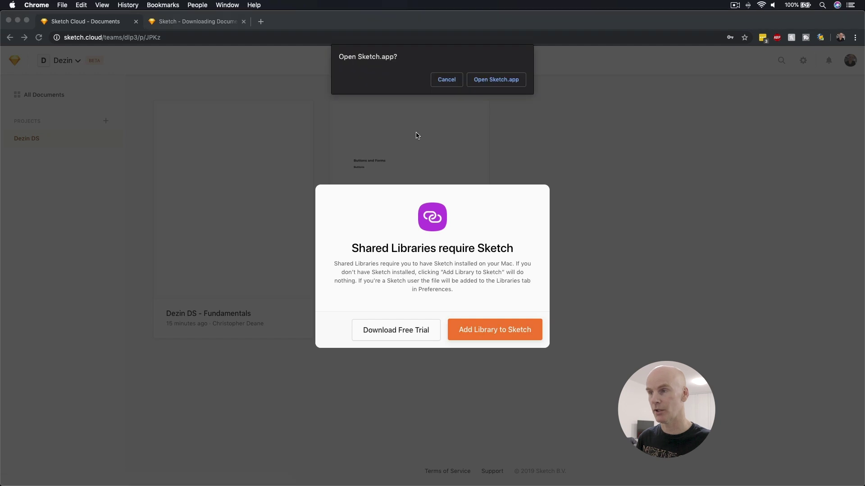
{"action": "left_click", "coordinate": [494, 81]}
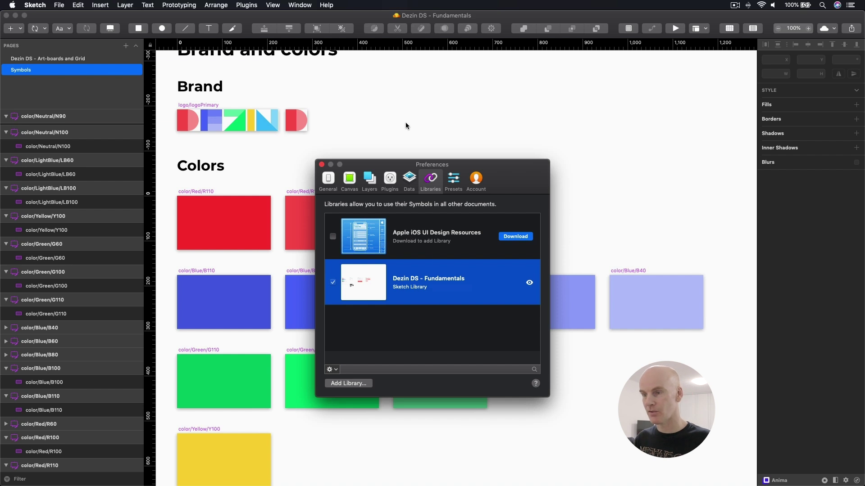
Step: Add Components - Desktop to Sketch as a library too, then choose New Cloud Document
{"action": "key", "text": "super+Tab"}
{"action": "left_click", "coordinate": [479, 112]}
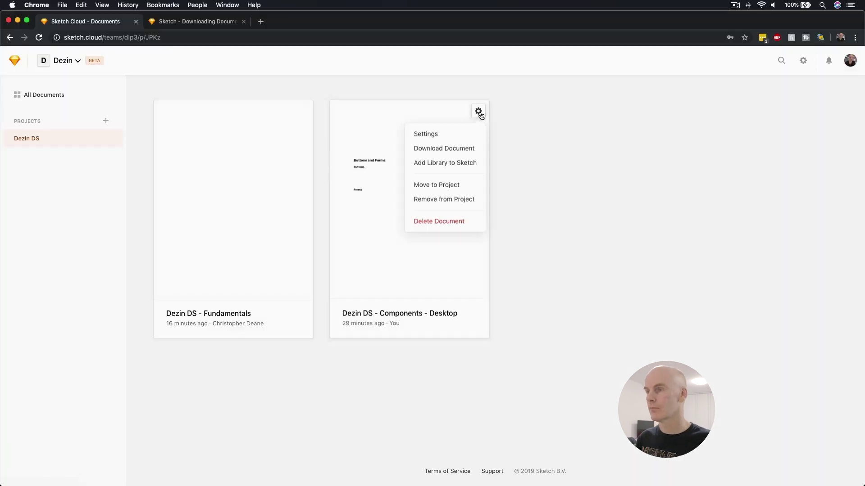
{"action": "left_click", "coordinate": [450, 170]}
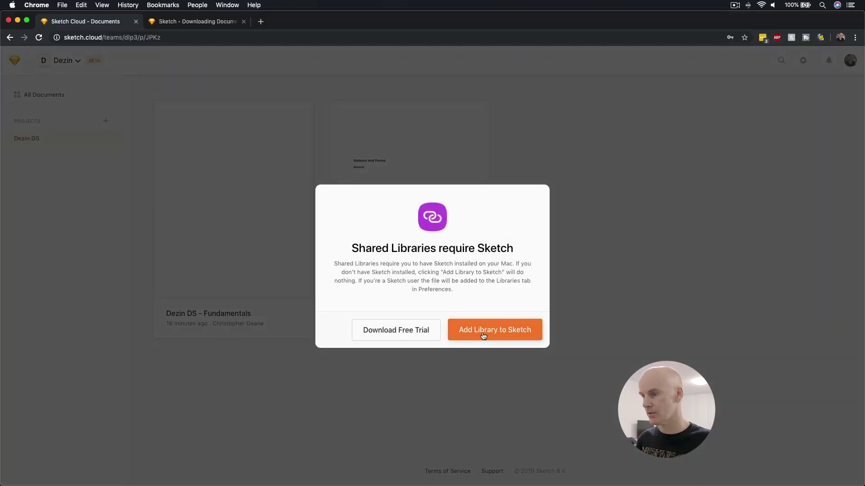
{"action": "left_click", "coordinate": [483, 331]}
{"action": "left_click", "coordinate": [492, 83]}
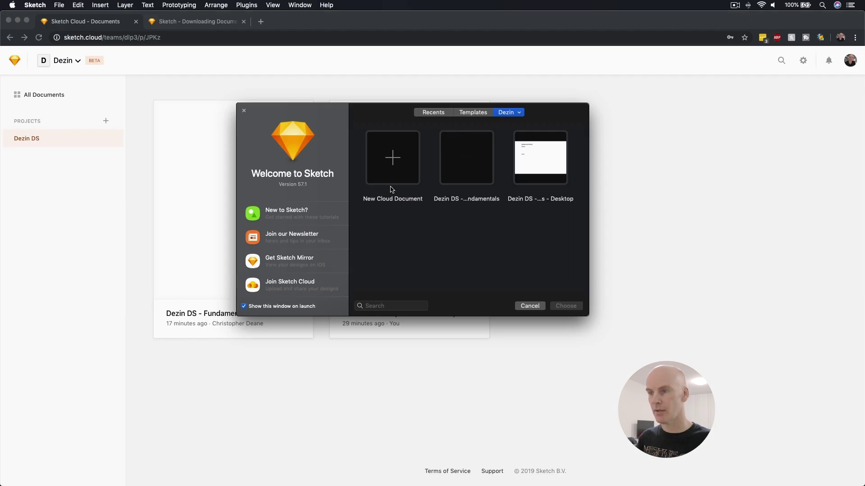
{"action": "left_click", "coordinate": [392, 163]}
Step: Create a blank document and place the library's buttonPrimary Primary Default symbol on the canvas
{"action": "left_click", "coordinate": [565, 307]}
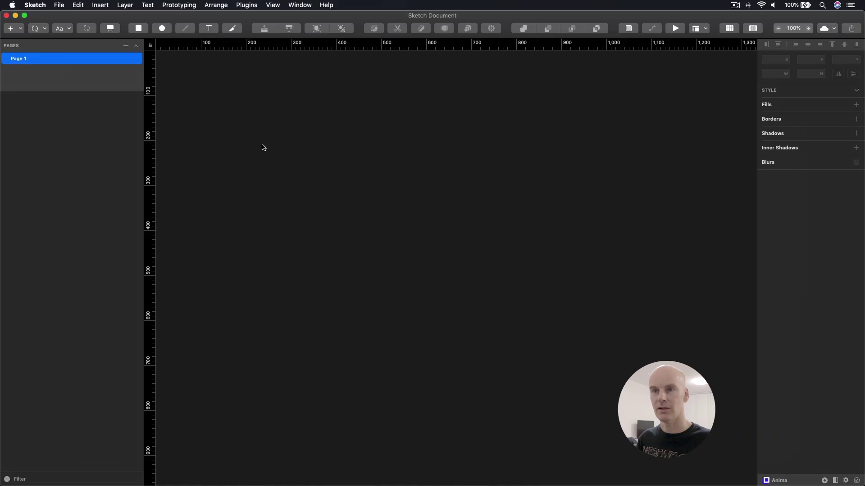
{"action": "left_click", "coordinate": [37, 30]}
{"action": "mouse_move", "coordinate": [53, 53]}
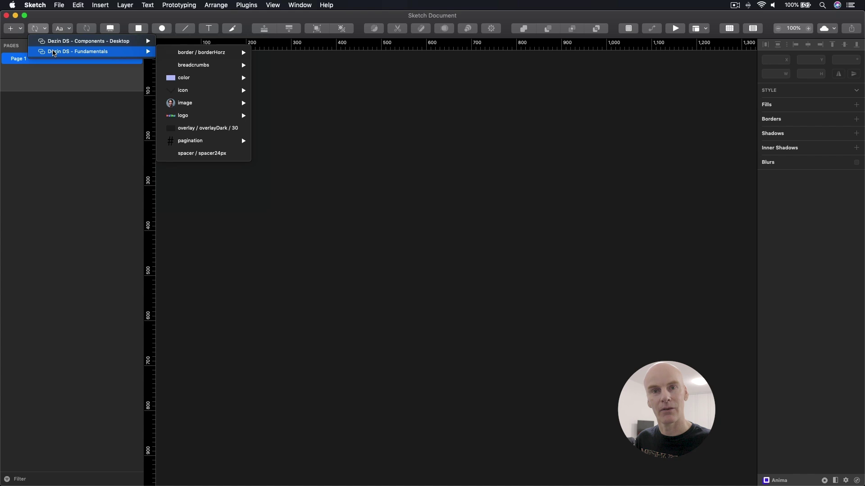
{"action": "mouse_move", "coordinate": [235, 43]}
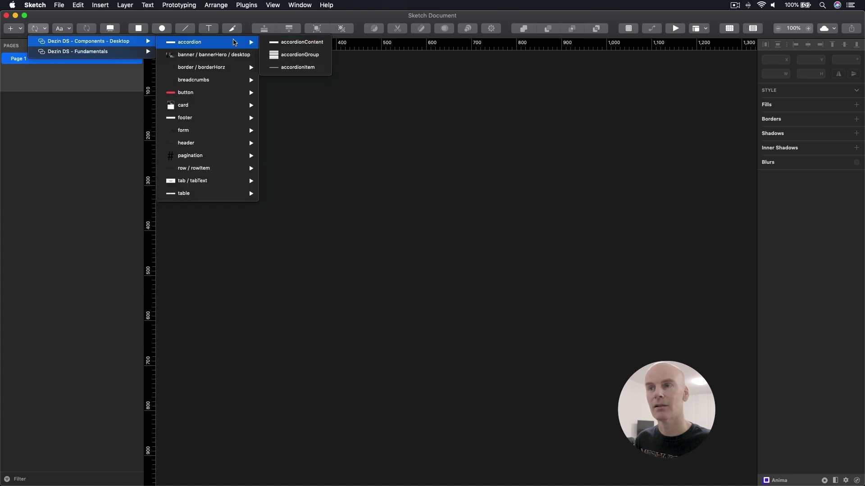
{"action": "mouse_move", "coordinate": [202, 92]}
{"action": "mouse_move", "coordinate": [270, 93]}
{"action": "mouse_move", "coordinate": [375, 93]}
{"action": "left_click", "coordinate": [440, 93]}
{"action": "left_click", "coordinate": [344, 161]}
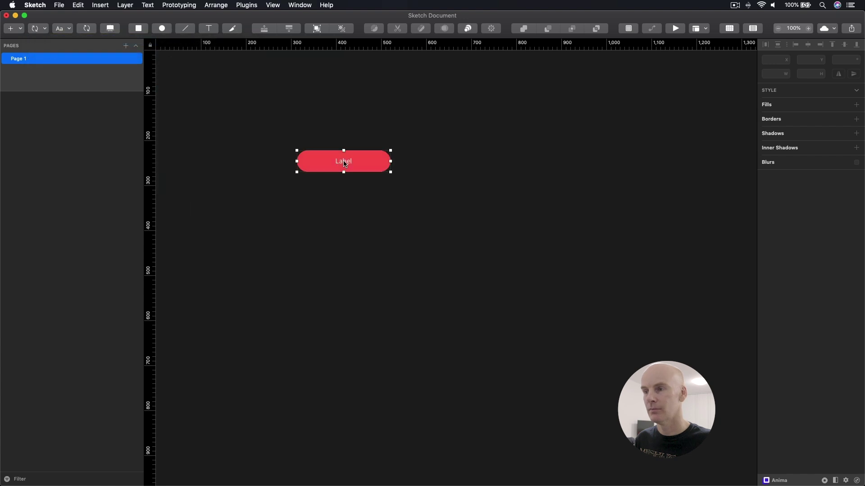
Step: Change the button's label to 'This is awesome!'
{"action": "double_click", "coordinate": [344, 162]}
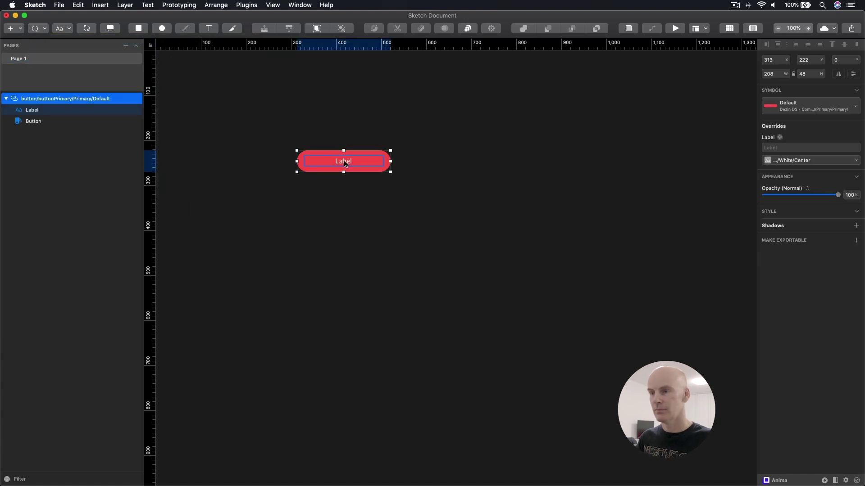
{"action": "double_click", "coordinate": [343, 161]}
{"action": "type", "text": "This is a"}
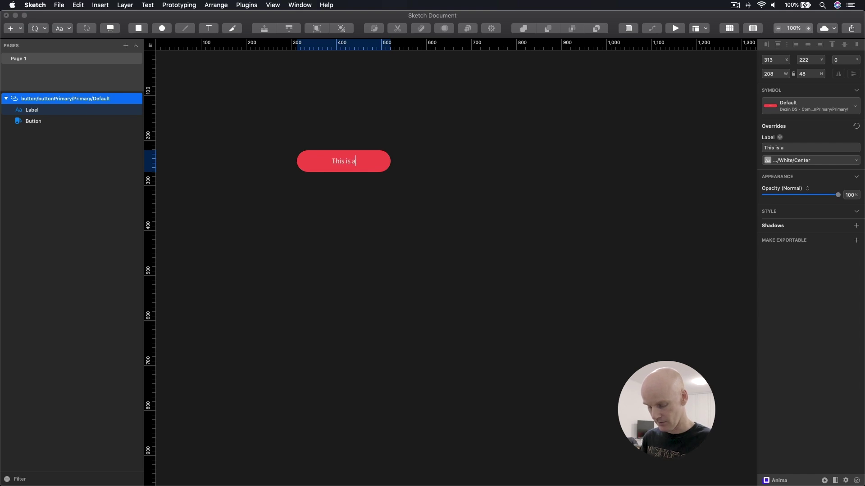
{"action": "type", "text": "wesome!"}
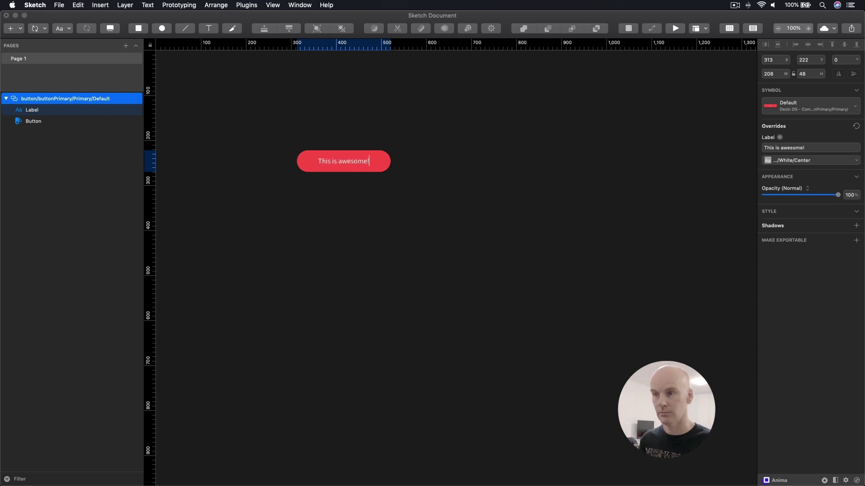
{"action": "left_click", "coordinate": [131, 43]}
Step: Add an iPhone 8 artboard and move the button into it, slightly lower down
{"action": "left_click", "coordinate": [115, 27]}
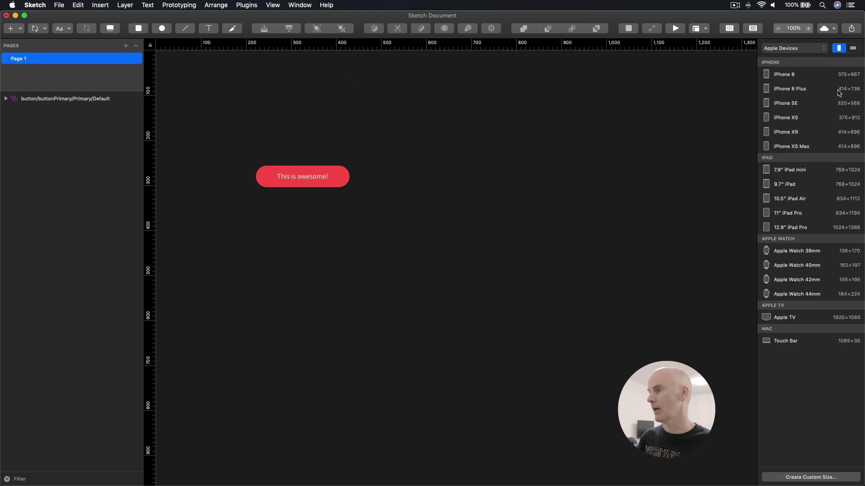
{"action": "left_click", "coordinate": [791, 73]}
{"action": "left_click_drag", "start_coordinate": [288, 186], "coordinate": [453, 226]}
{"action": "key", "text": "shift+Down"}
{"action": "key", "text": "shift+Down"}
{"action": "key", "text": "shift+Down"}
{"action": "key", "text": "shift+Down"}
{"action": "key", "text": "shift+Down"}
{"action": "key", "text": "shift+Down"}
{"action": "key", "text": "shift+Down"}
{"action": "key", "text": "shift+Down"}
{"action": "key", "text": "shift+Down"}
{"action": "key", "text": "shift+Down"}
{"action": "key", "text": "shift+Down"}
{"action": "key", "text": "shift+Down"}
{"action": "key", "text": "shift+Down"}
{"action": "key", "text": "shift+Down"}
{"action": "key", "text": "shift+Down"}
{"action": "key", "text": "shift+Down"}
{"action": "key", "text": "shift+Down"}
{"action": "key", "text": "shift+Down"}
{"action": "key", "text": "shift+Down"}
{"action": "key", "text": "shift+Down"}
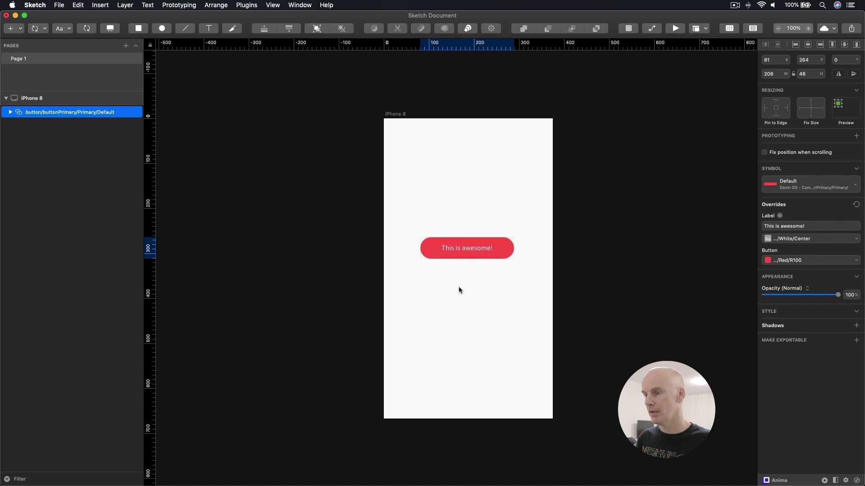
{"action": "left_click", "coordinate": [444, 247]}
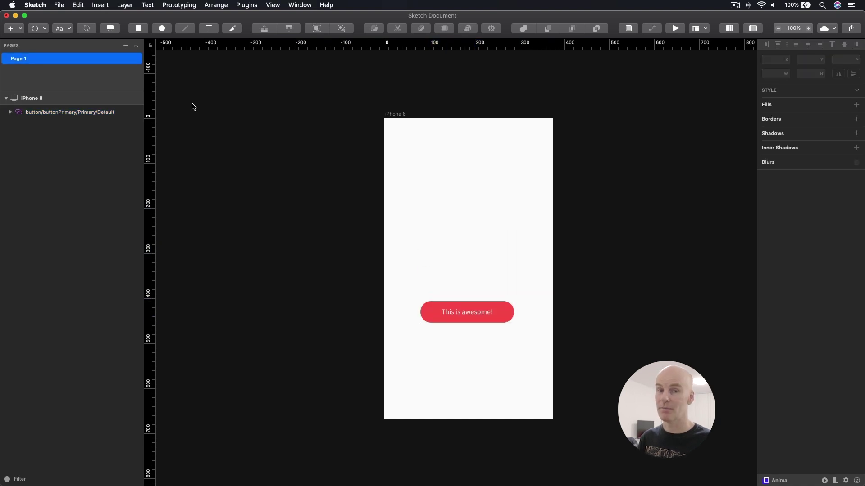
Step: Add a placeholder text layer near the top of the artboard
{"action": "left_click", "coordinate": [460, 304]}
{"action": "key", "text": "t"}
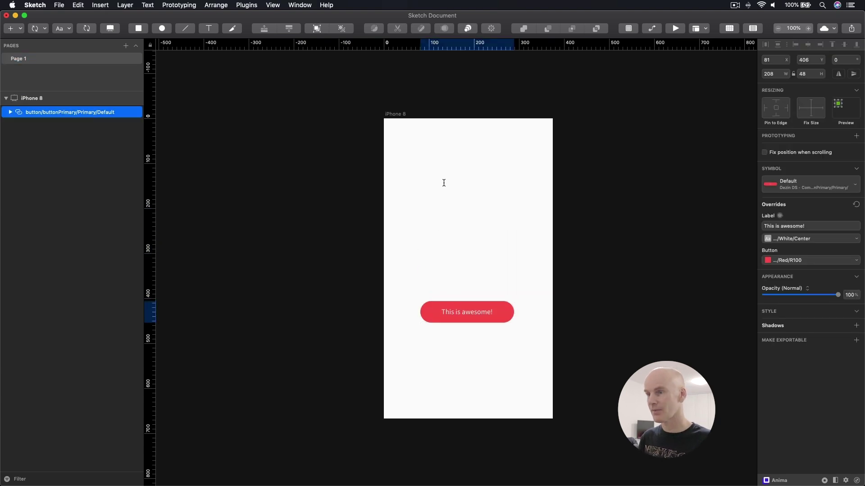
{"action": "left_click", "coordinate": [404, 171]}
{"action": "key", "text": "Escape"}
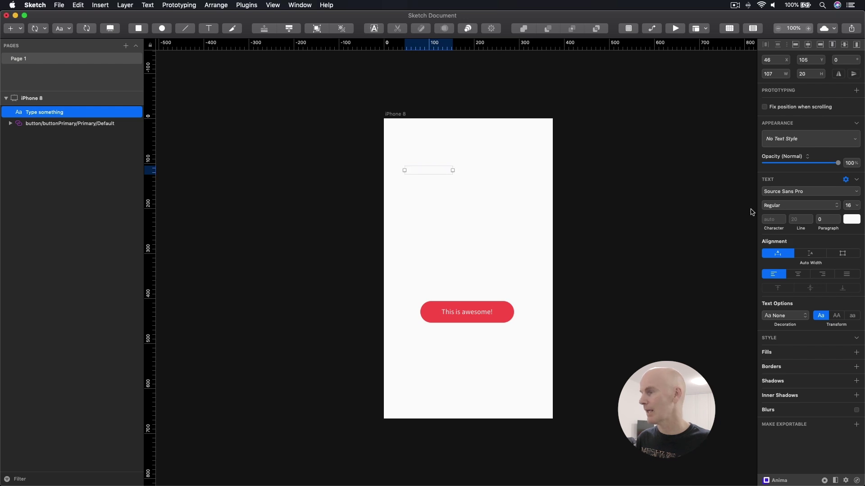
Step: Apply the Fundamentals h1 Blue / B100 Left text style to the new text layer
{"action": "left_click", "coordinate": [802, 142]}
{"action": "mouse_move", "coordinate": [798, 162]}
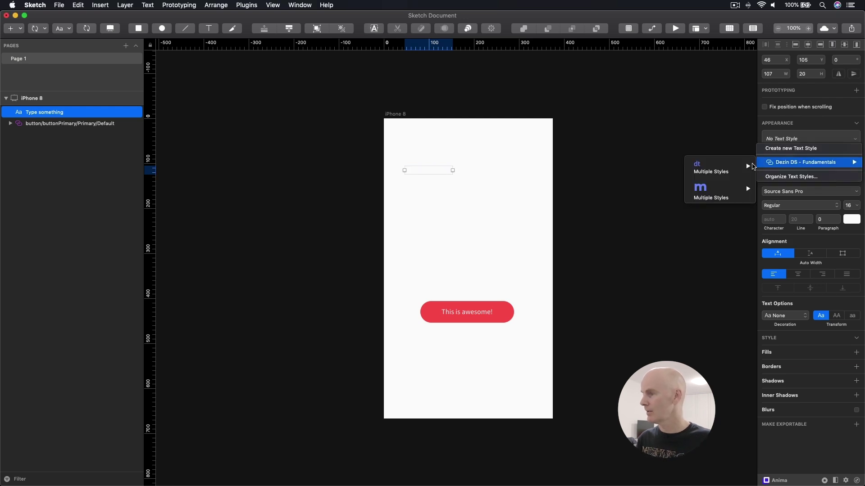
{"action": "mouse_move", "coordinate": [726, 171]}
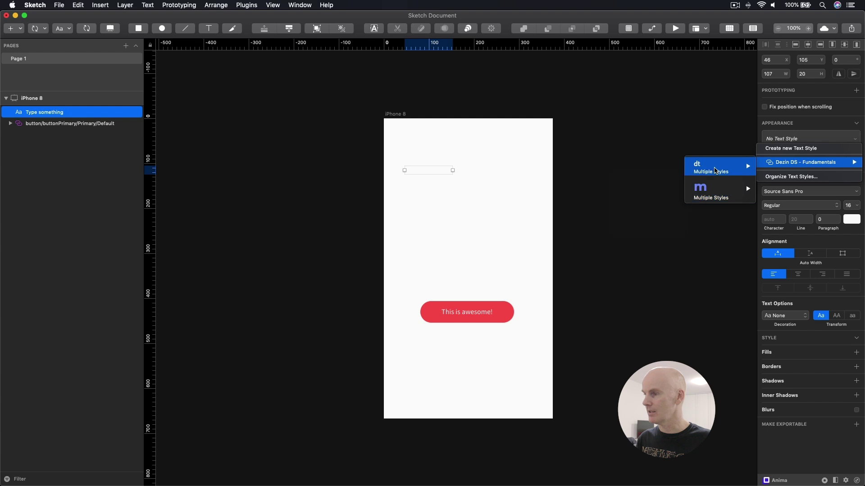
{"action": "mouse_move", "coordinate": [657, 184]}
{"action": "mouse_move", "coordinate": [640, 207]}
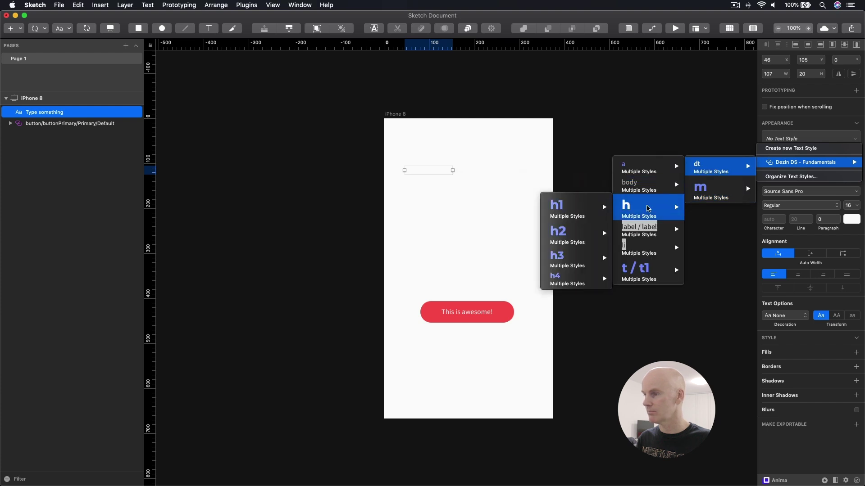
{"action": "mouse_move", "coordinate": [563, 207]}
{"action": "mouse_move", "coordinate": [468, 206]}
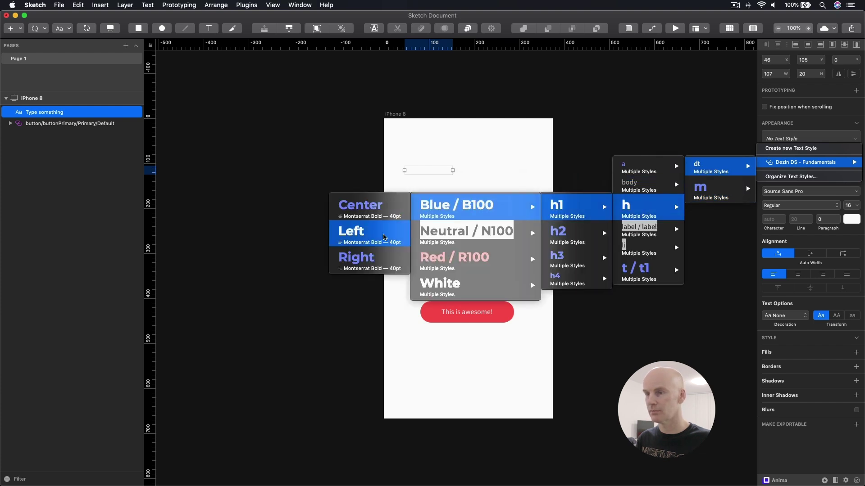
{"action": "left_click", "coordinate": [361, 232]}
Step: Move the heading inside the artboard and make it read 'Sketch for Teams!'
{"action": "left_click_drag", "start_coordinate": [436, 170], "coordinate": [473, 222]}
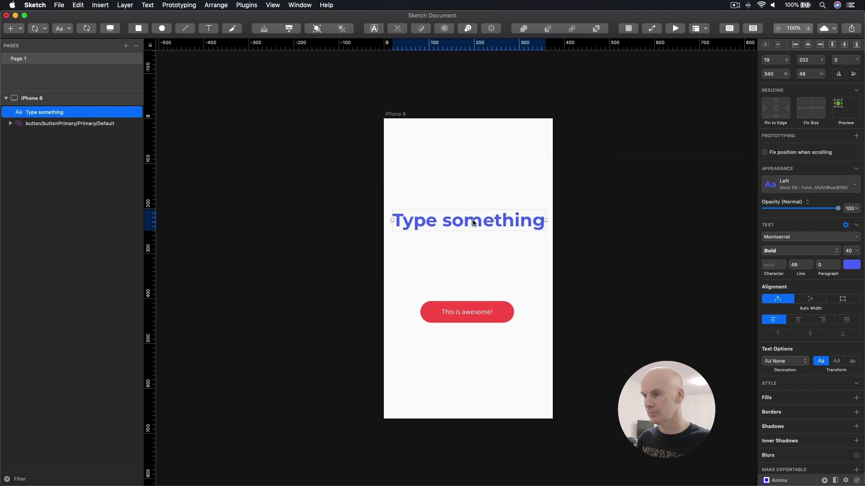
{"action": "double_click", "coordinate": [473, 222]}
{"action": "type", "text": "Sketch for Teams!"}
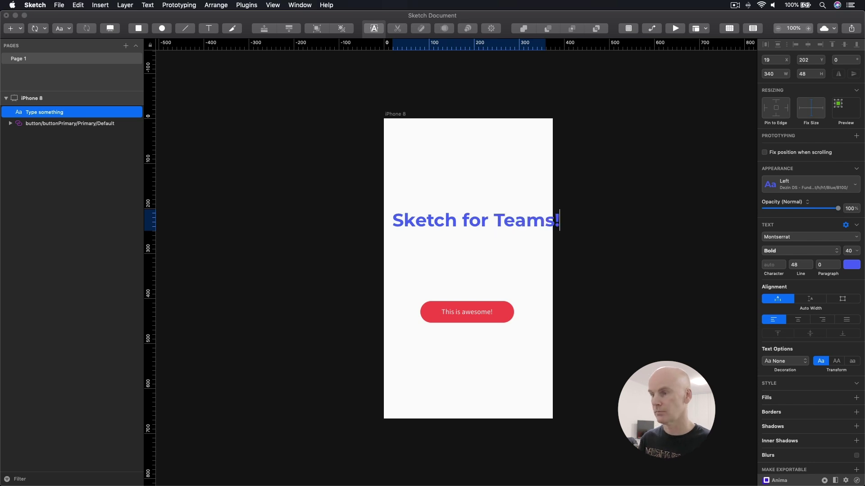
{"action": "key", "text": "Escape"}
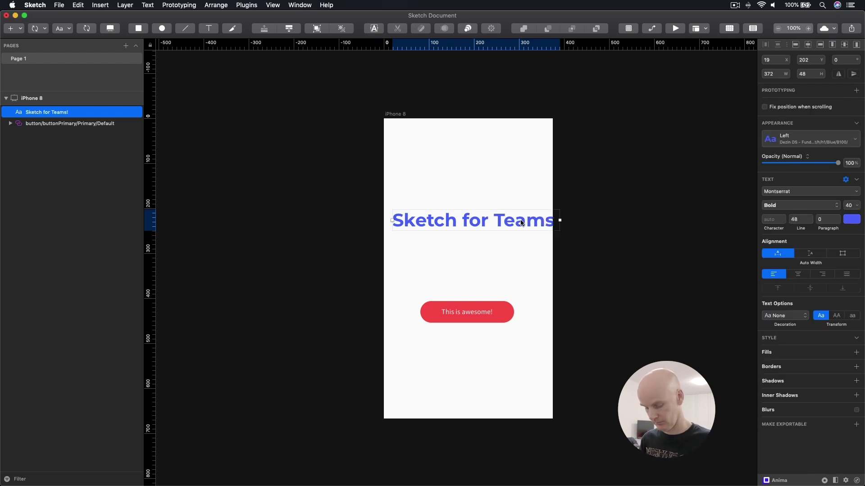
Step: Fit the heading to the layout grid on two lines, move the button up beneath it, then return to Chrome
{"action": "key", "text": "ctrl+l"}
{"action": "left_click_drag", "start_coordinate": [559, 220], "coordinate": [540, 226]}
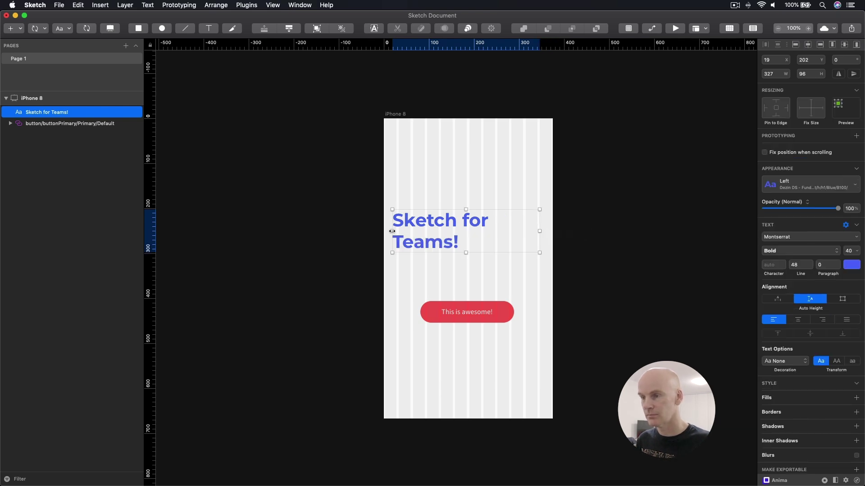
{"action": "left_click_drag", "start_coordinate": [392, 232], "coordinate": [398, 231]}
{"action": "left_click_drag", "start_coordinate": [468, 318], "coordinate": [447, 285]}
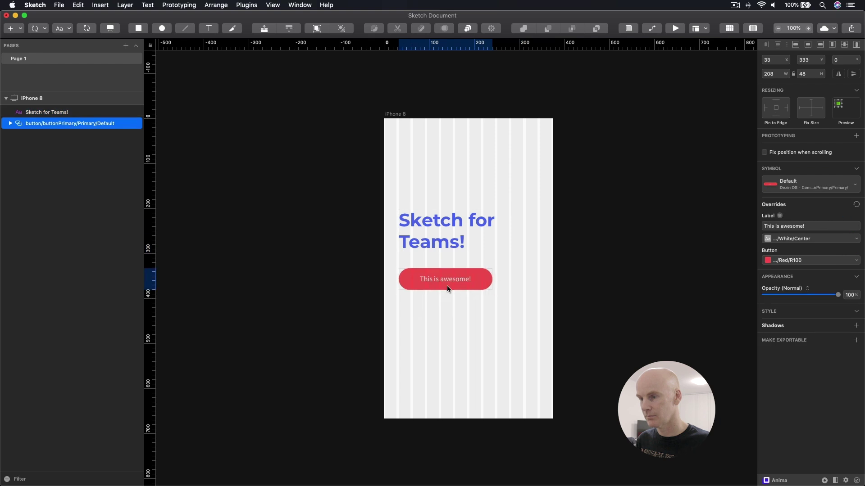
{"action": "left_click", "coordinate": [396, 114]}
{"action": "key", "text": "ctrl+l"}
{"action": "key", "text": "super+Tab"}
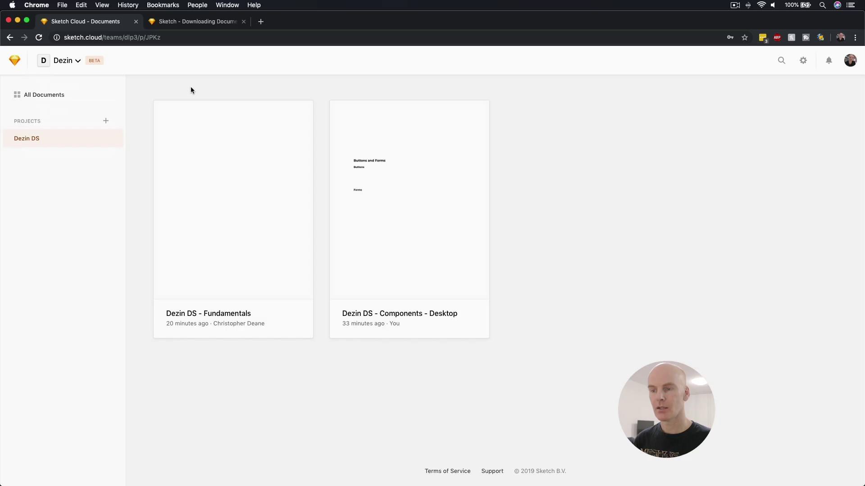